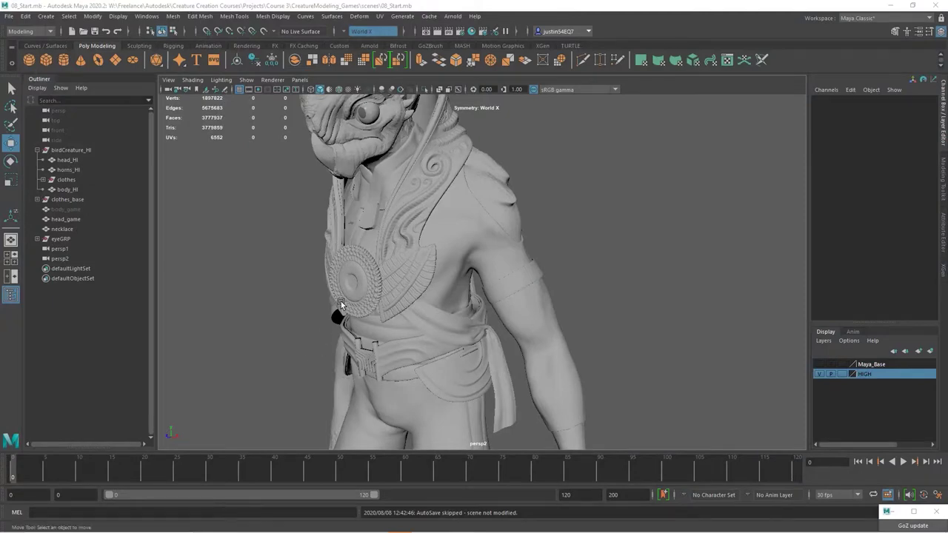
Examine the sculpted chest medallion and its beaded rim from the front, the side and close up
alt+drag(341, 301, 546, 294)
alt+right_drag(546, 290, 586, 311)
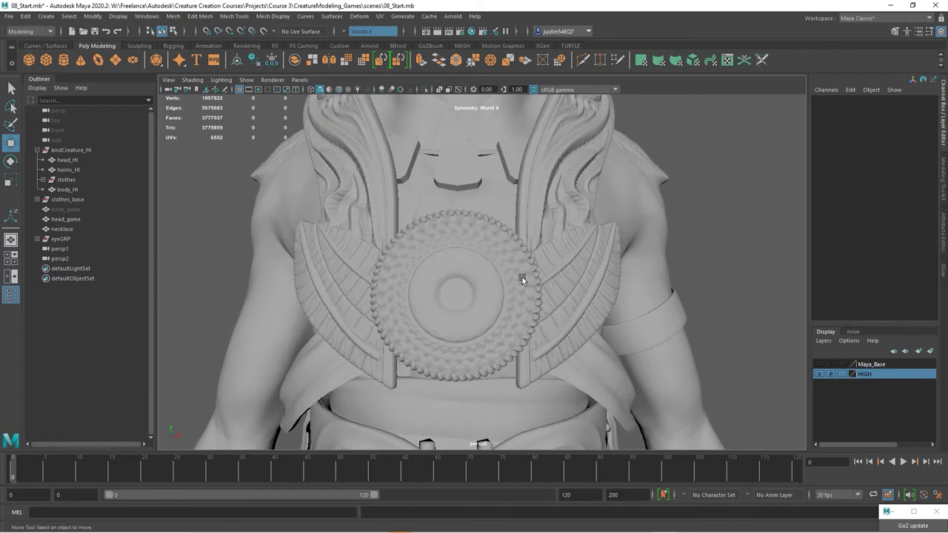
alt+drag(446, 286, 445, 248)
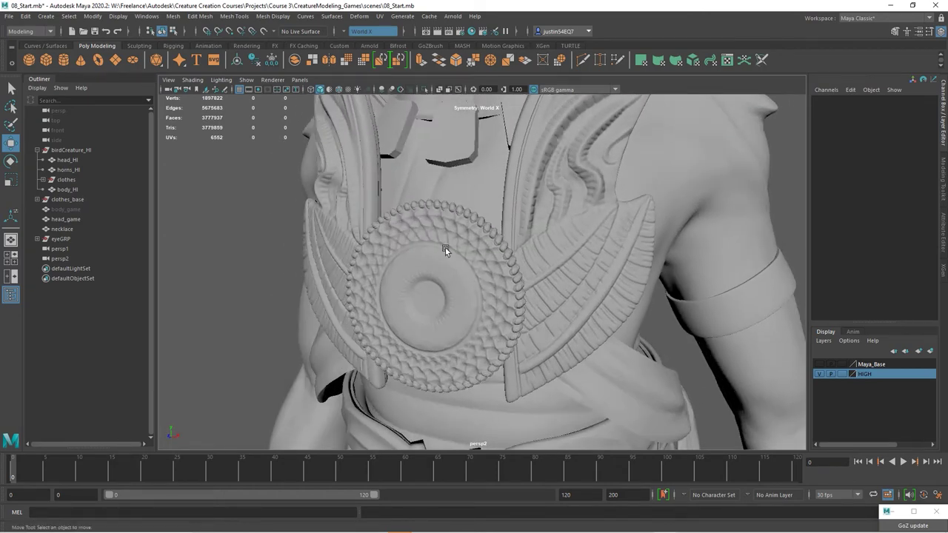
alt+middle_drag(445, 247, 449, 279)
alt+right_drag(448, 280, 456, 303)
alt+drag(384, 272, 396, 275)
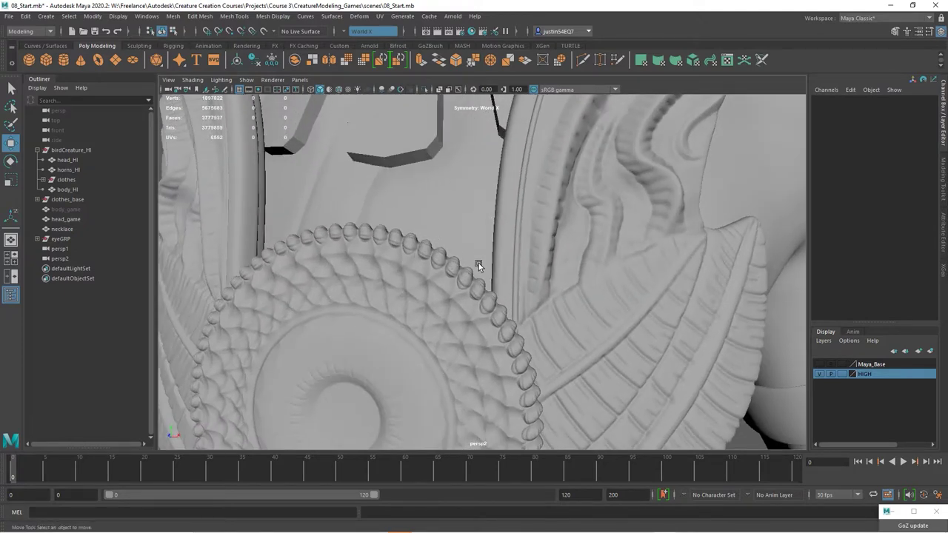
alt+right_drag(511, 354, 408, 333)
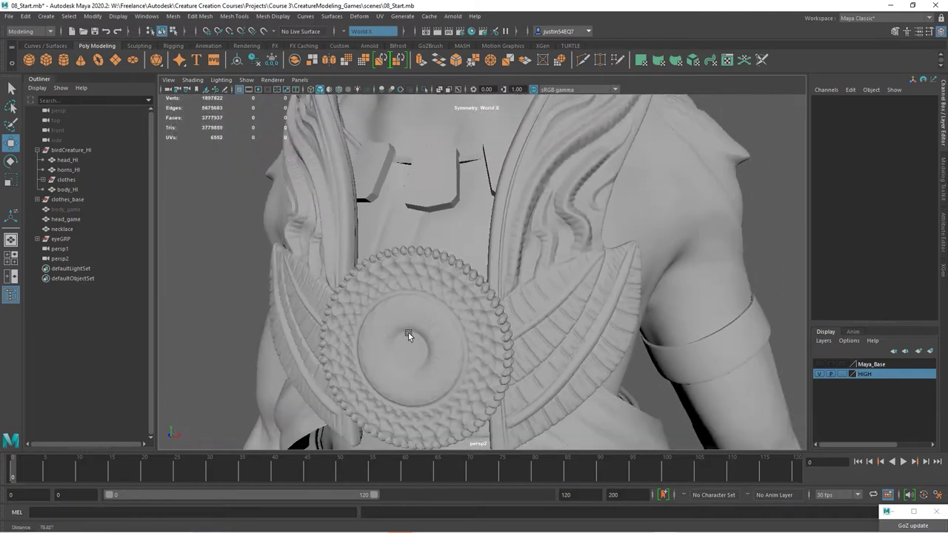
mouse_move(408, 332)
alt+mouse_down()
mouse_move(366, 337)
mouse_move(387, 287)
mouse_move(435, 294)
mouse_move(395, 341)
alt+mouse_up()
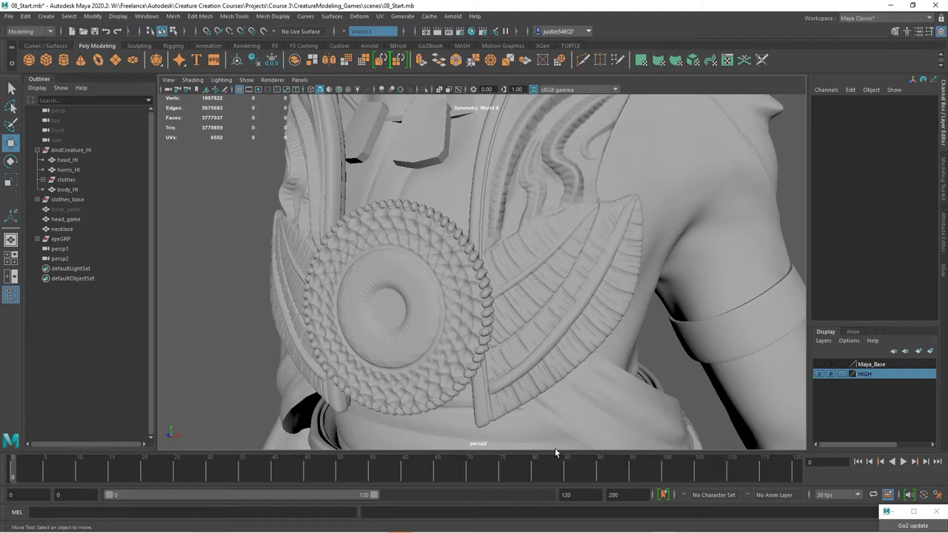
Show the Maya_Base layer temporarily, select the base medallion to inspect its fit against the sculpt, and hide the layer again
click(821, 365)
alt+drag(460, 336, 429, 333)
mouse_move(428, 332)
alt+right_down()
mouse_move(408, 328)
mouse_move(433, 325)
alt+right_up()
click(434, 327)
alt+drag(433, 327, 310, 325)
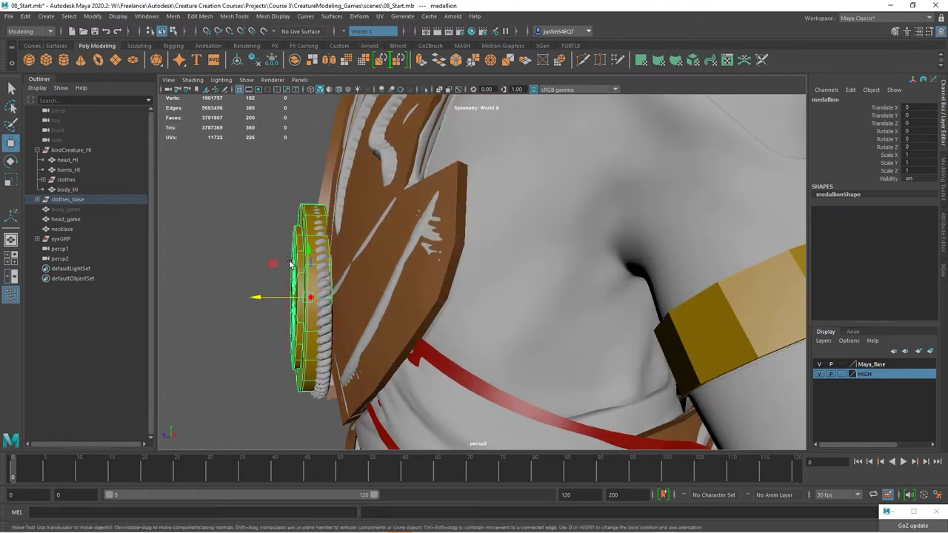
alt+drag(495, 280, 466, 237)
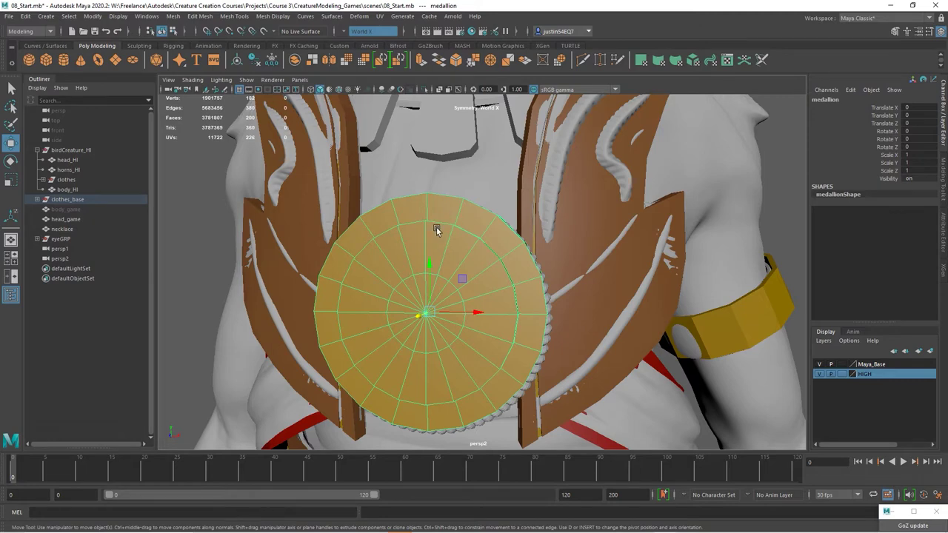
click(818, 365)
alt+drag(547, 339, 489, 337)
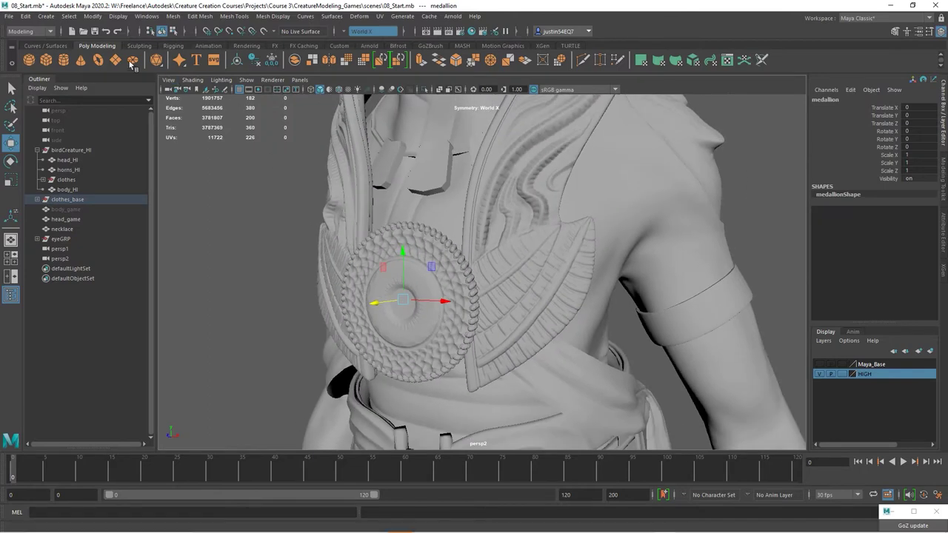
Create a polygon cylinder and move it in front of the medallion, at about 32.6 in Y and 26.8 in Z
click(47, 16)
mouse_move(74, 51)
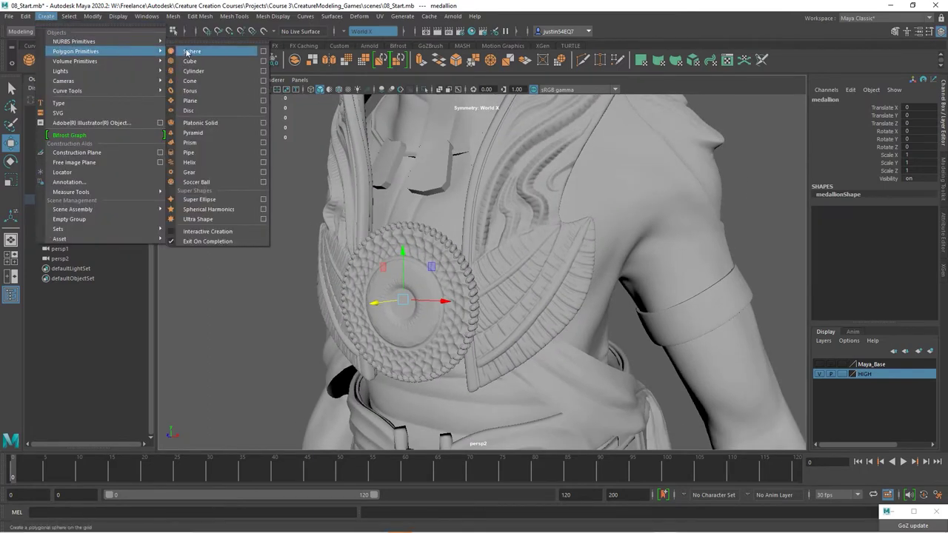
click(202, 68)
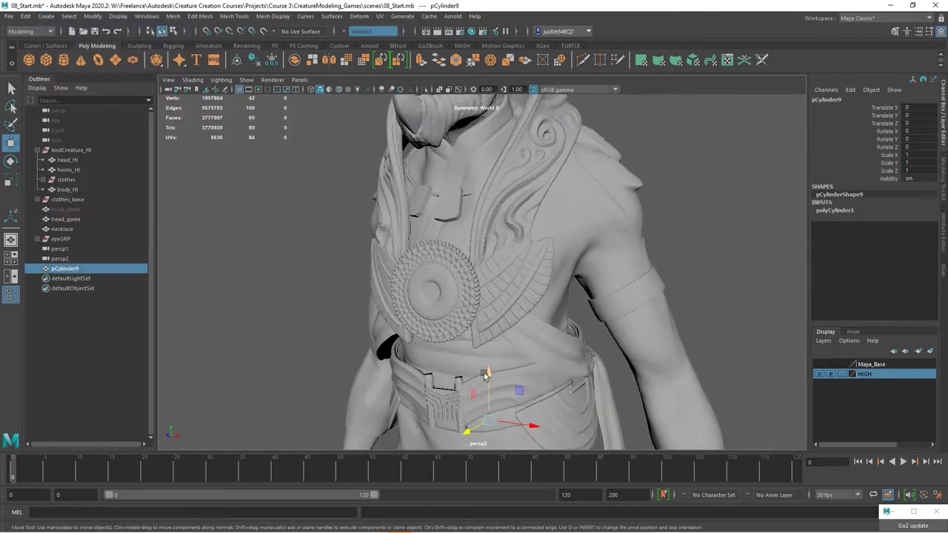
drag(487, 374, 404, 305)
drag(405, 305, 401, 307)
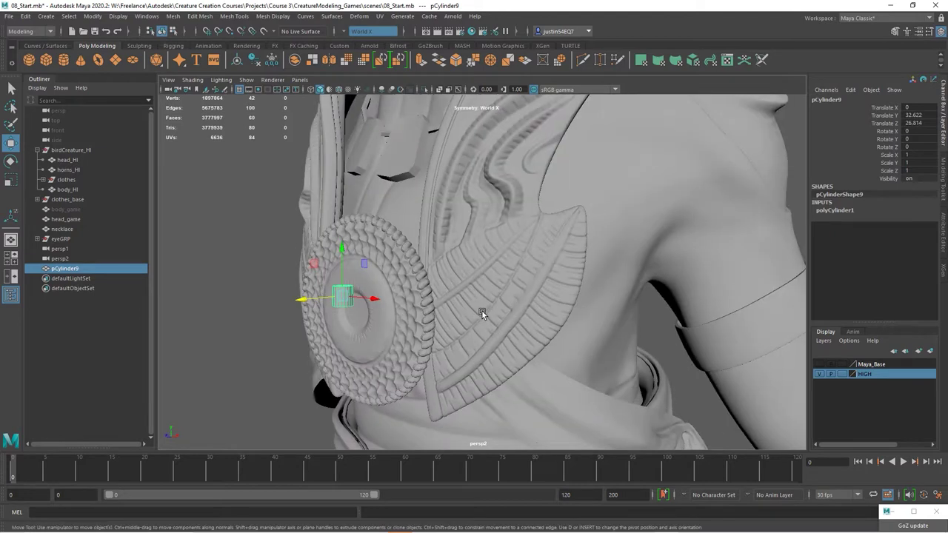
Rotate the cylinder to exactly 90 degrees in X so its flat cap faces forward
key(e)
drag(354, 288, 292, 339)
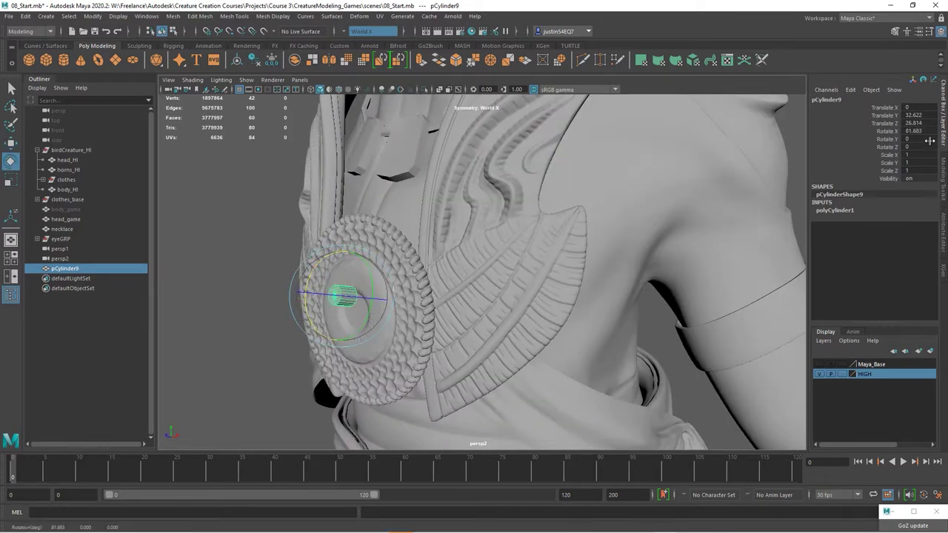
text(90)
key(Return)
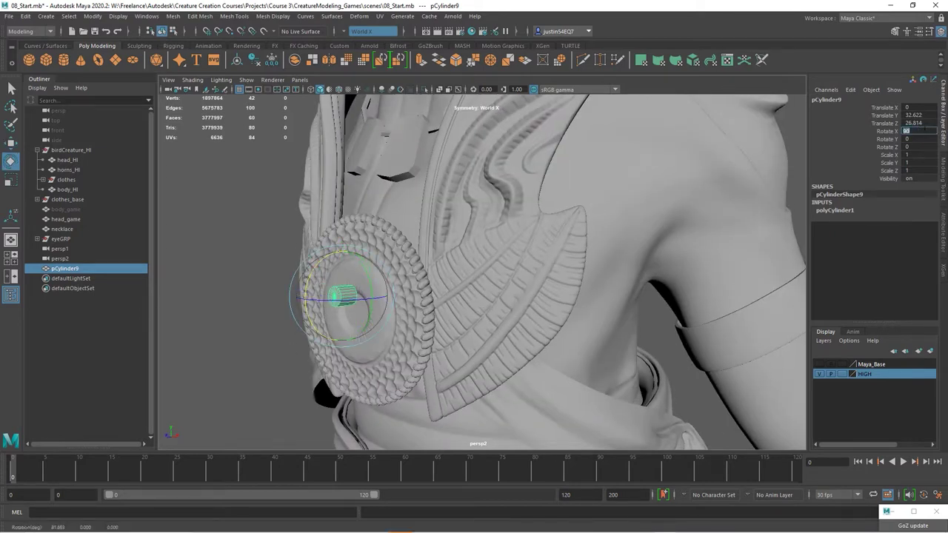
Enlarge the cylinder's radius to 9.8 so it roughly covers the medallion
alt+drag(459, 220, 335, 272)
alt+middle_drag(336, 272, 436, 258)
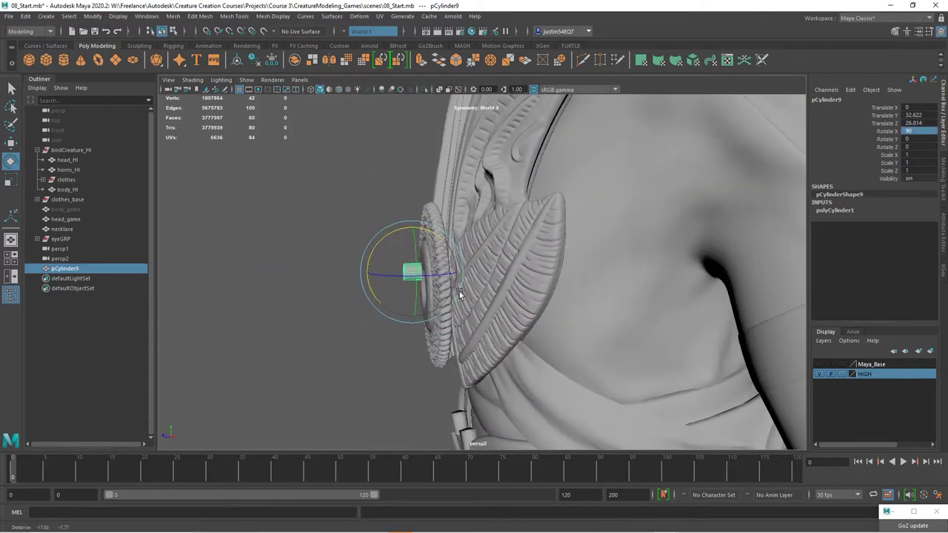
alt+right_drag(459, 289, 603, 299)
alt+drag(519, 292, 808, 213)
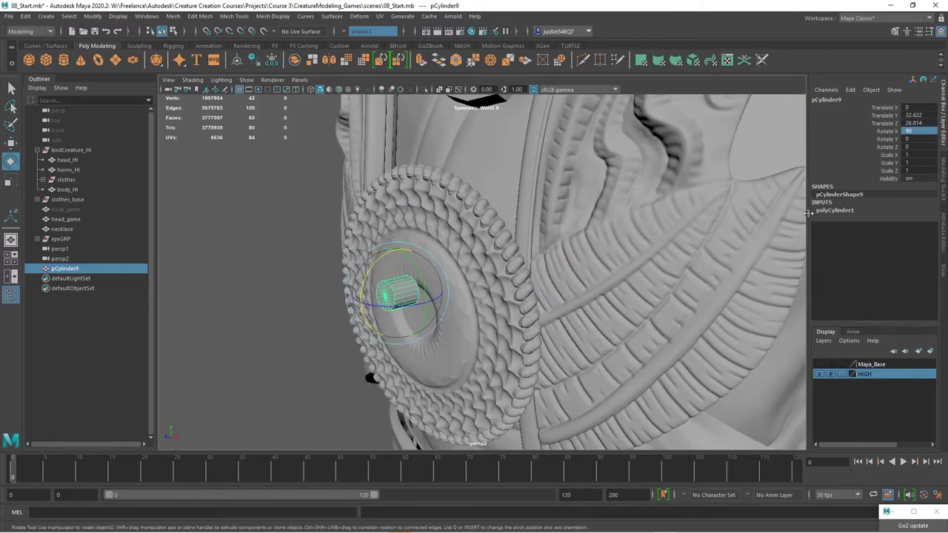
click(850, 214)
click(889, 218)
middle_drag(590, 268, 652, 276)
Move the cylinder onto the sculpted medallion, at about 30.97 in Y and 24.69 in Z
key(w)
alt+drag(652, 275, 440, 291)
drag(318, 290, 352, 294)
drag(398, 233, 415, 257)
alt+middle_drag(415, 257, 466, 216)
alt+drag(465, 216, 439, 204)
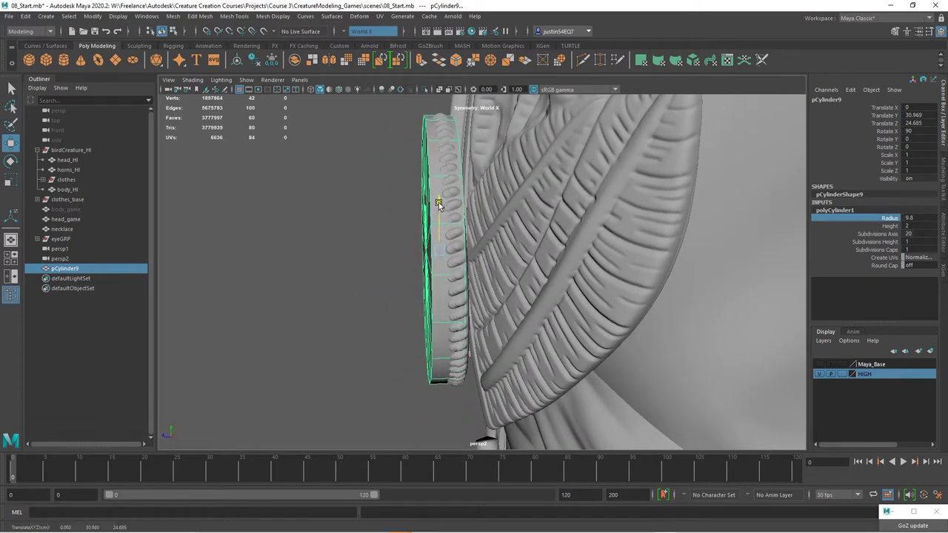
Set the cylinder's radius to 10 and nudge it towards the chest to about 24.29 in Z
click(923, 218)
text(10)
key(Return)
drag(388, 252, 401, 242)
Tilt the cylinder to about 92.5 degrees in X to follow the medallion's angle
key(e)
alt+drag(405, 242, 474, 182)
alt+drag(474, 272, 437, 275)
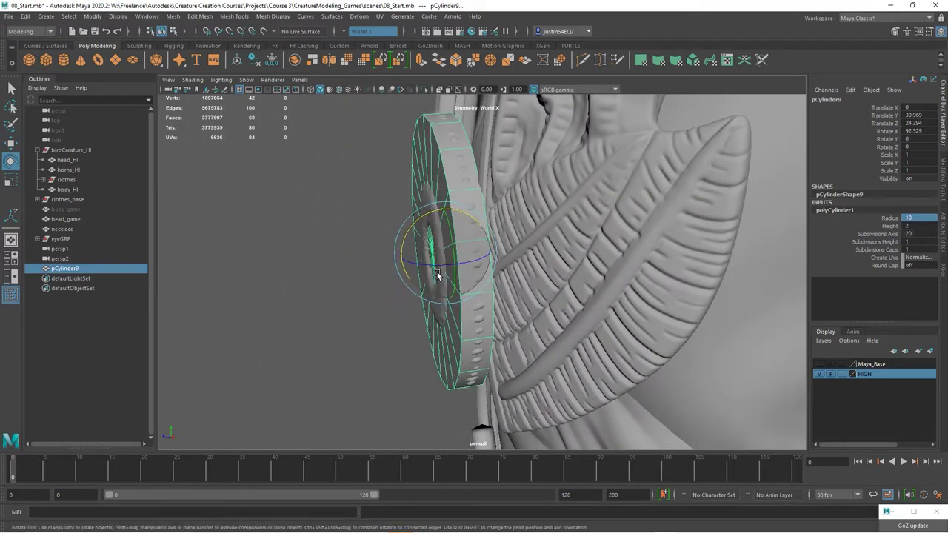
Reduce the cylinder's height to 1.5 to match the thickness of the medallion's rim
alt+right_drag(438, 275, 489, 276)
click(885, 228)
middle_drag(474, 265, 474, 266)
alt+drag(474, 266, 578, 298)
alt+right_drag(578, 298, 467, 289)
alt+drag(468, 290, 454, 237)
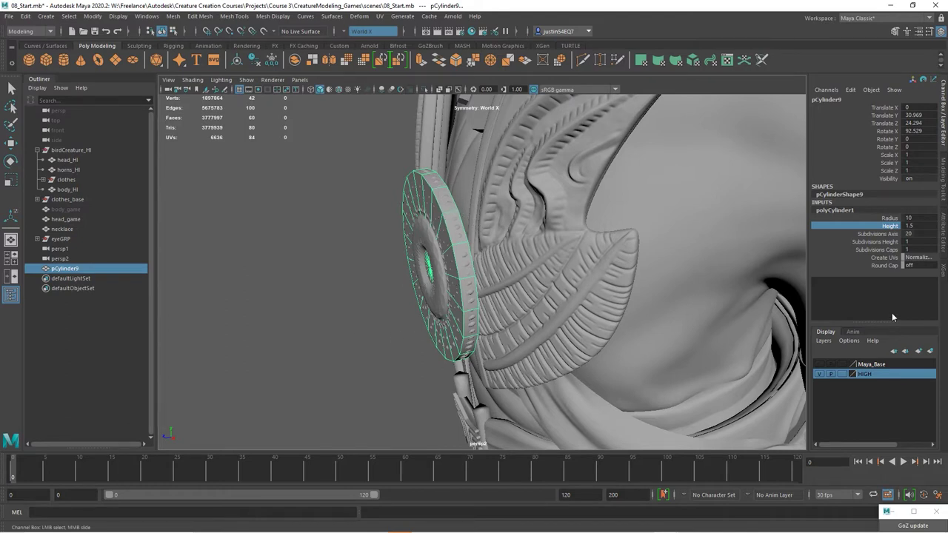
Set the cylinder's axis subdivisions to 72 to match the beads around the medallion's rim
alt+drag(464, 288, 535, 275)
alt+right_drag(535, 274, 669, 308)
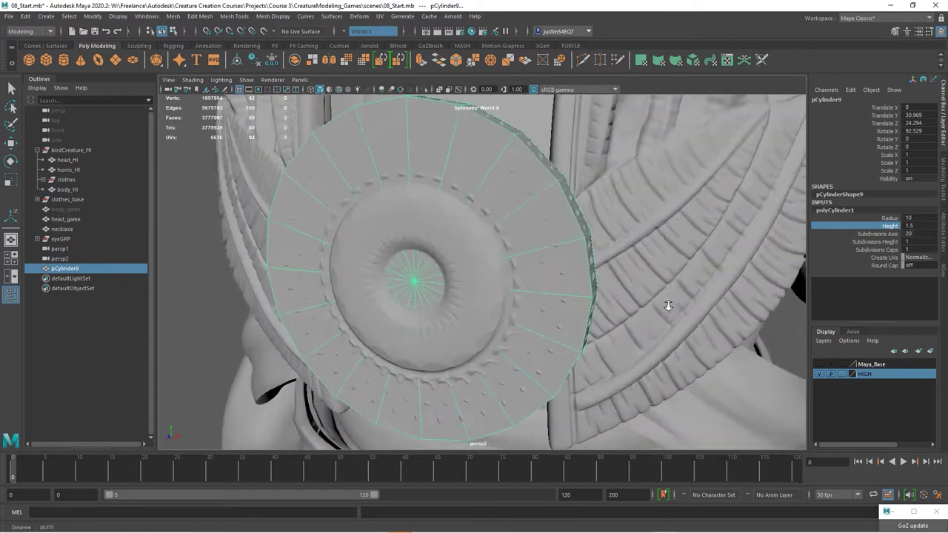
alt+drag(669, 308, 625, 299)
click(882, 234)
middle_drag(744, 225, 842, 236)
click(918, 234)
key(Return)
alt+drag(506, 234, 526, 237)
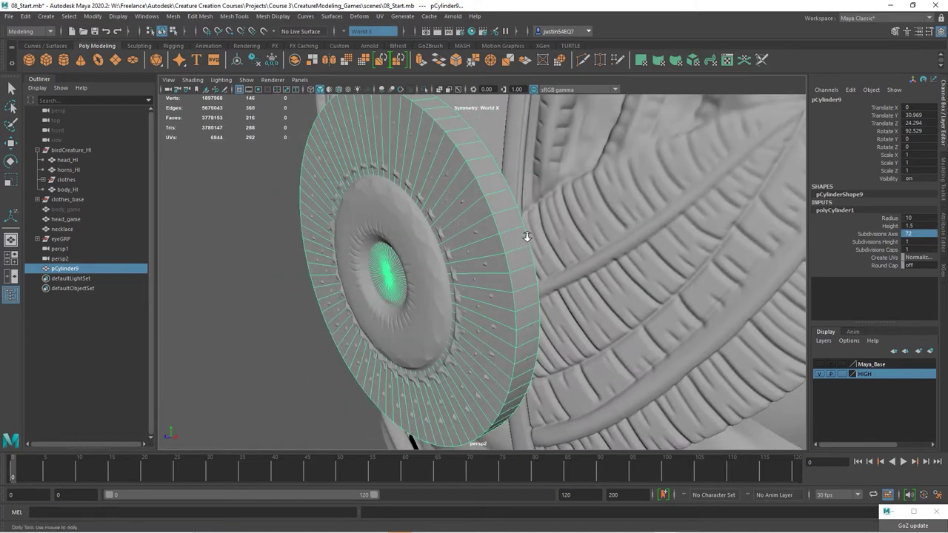
Reduce the cylinder's radius to 9.9 and rotate it about its own axis to align the side edges with the gaps between beads
alt+right_drag(527, 237, 565, 243)
click(883, 220)
middle_drag(694, 264, 683, 266)
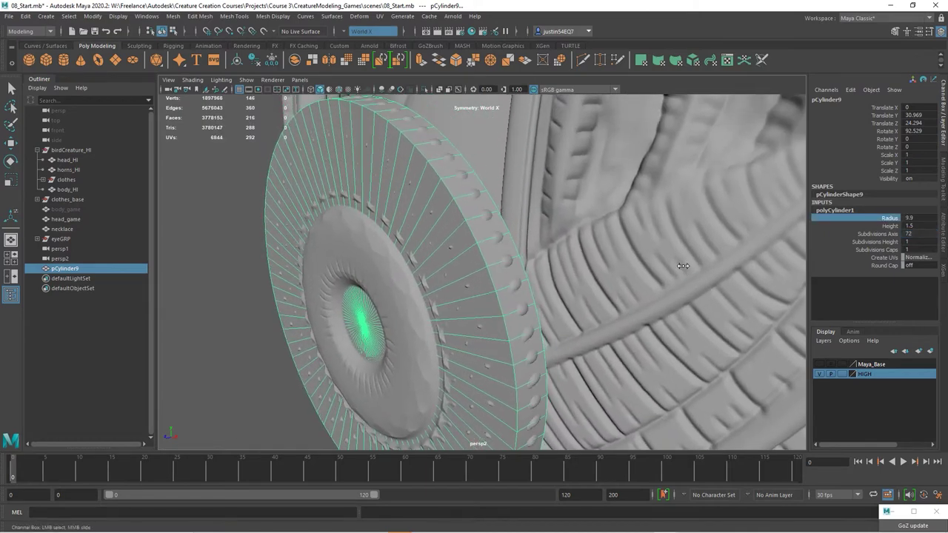
alt+drag(683, 266, 525, 274)
key(e)
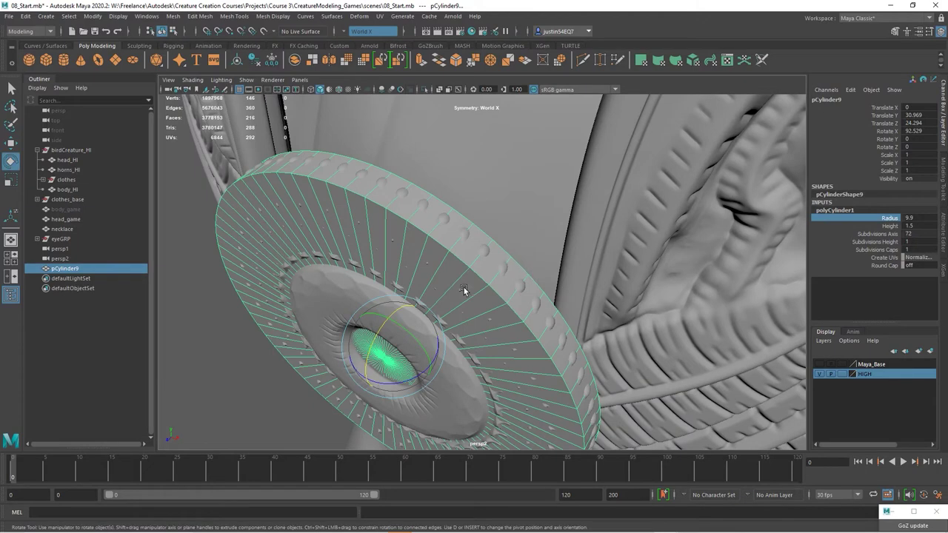
drag(404, 328, 406, 329)
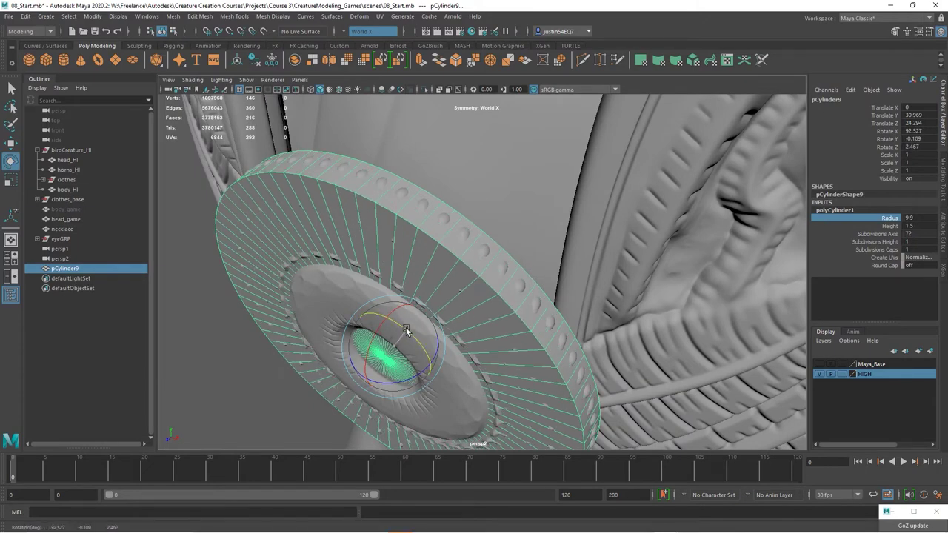
Reduce the cylinder's radius to 9.65 so more of each rim bead protrudes
alt+drag(450, 229, 535, 271)
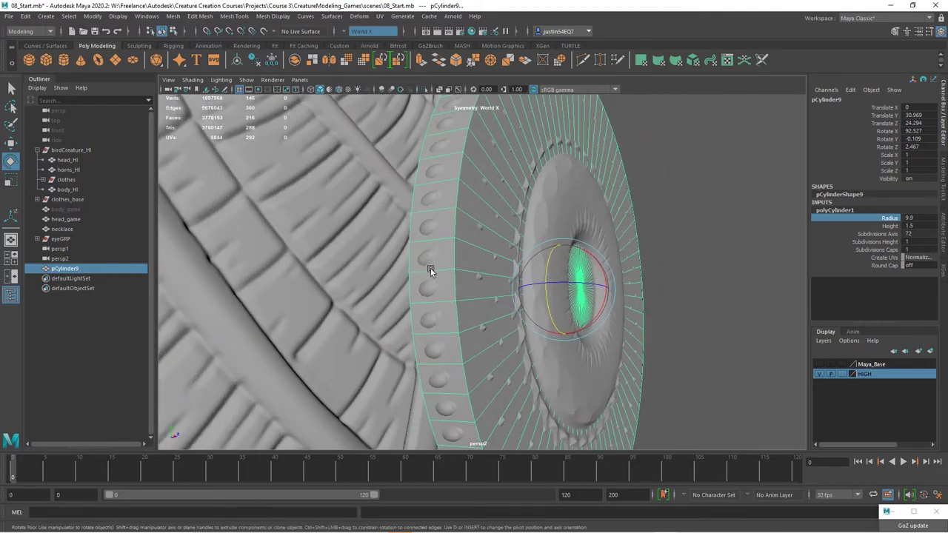
mouse_move(523, 311)
alt+mouse_down()
mouse_move(485, 281)
mouse_move(436, 279)
mouse_move(517, 274)
mouse_move(480, 281)
mouse_move(460, 297)
mouse_move(461, 343)
mouse_move(468, 356)
mouse_move(521, 359)
mouse_move(514, 282)
mouse_move(570, 269)
mouse_move(663, 270)
alt+mouse_up()
middle_drag(731, 211, 732, 212)
double_click(922, 217)
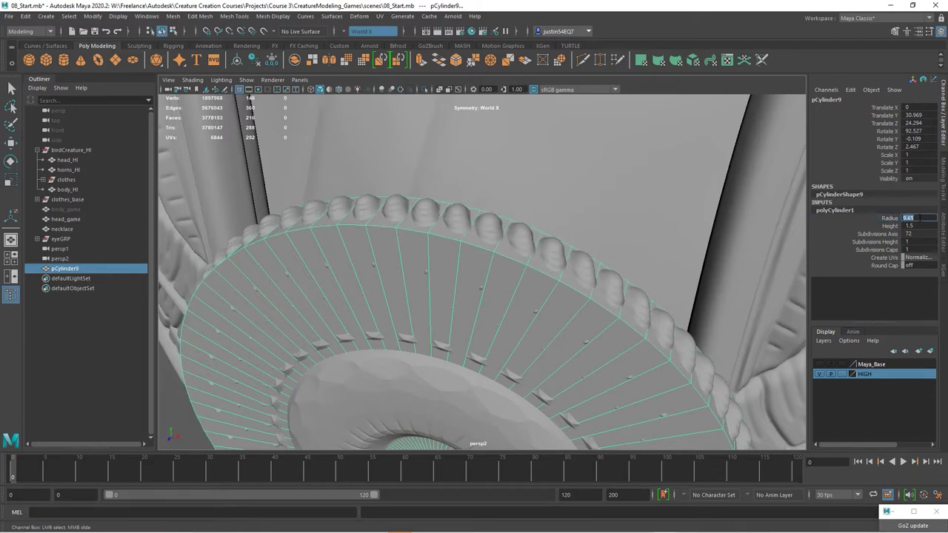
Switch the cylinder to edge selection and select the full edge loop around its front rim
alt+drag(566, 256, 558, 271)
alt+middle_drag(558, 271, 538, 282)
alt+drag(538, 282, 443, 255)
right_drag(441, 289, 440, 224)
key(e)
double_click(446, 291)
Turn off symmetry in the Rotate tool settings and close the settings window
alt+drag(554, 343, 585, 300)
double_click(11, 162)
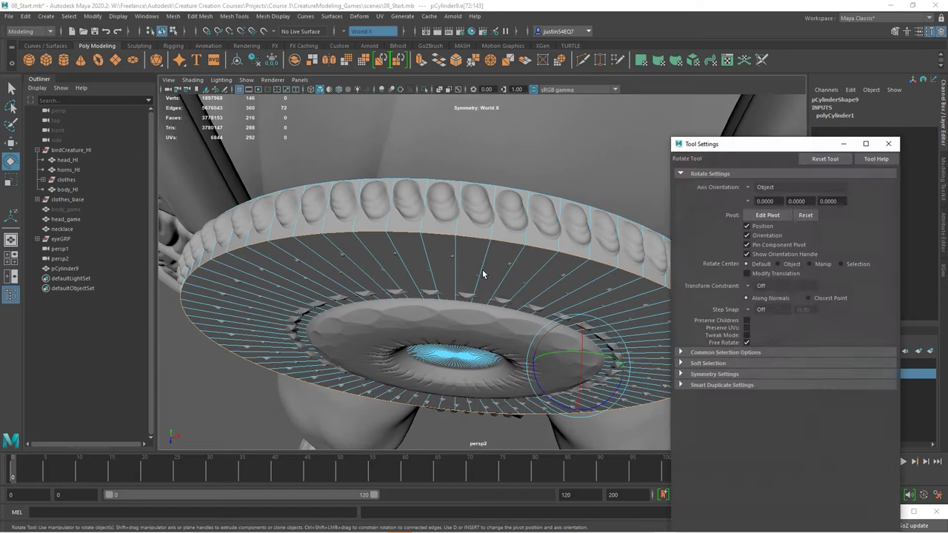
click(708, 374)
click(747, 390)
click(763, 392)
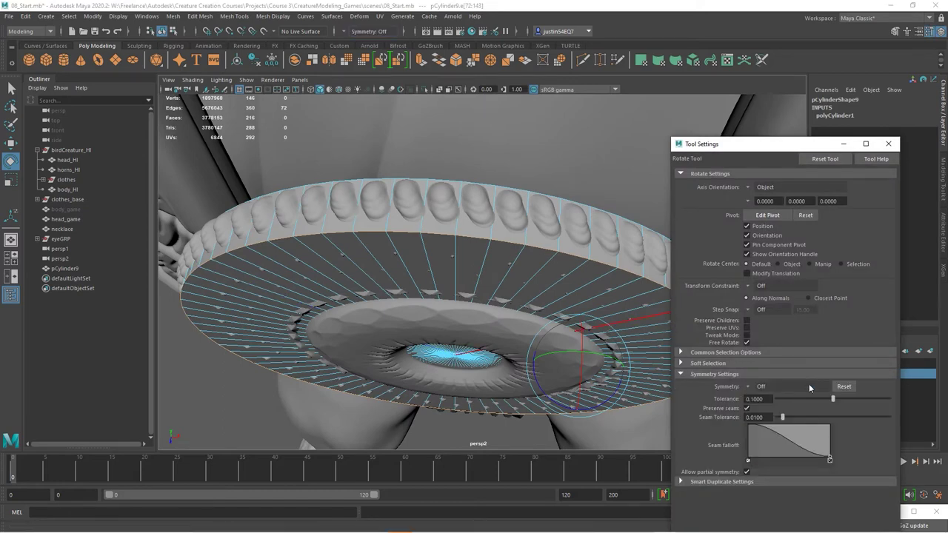
click(888, 144)
Rotate the front rim edge loop slightly about the cylinder's axis so the side edges follow the slanted beads
key(r)
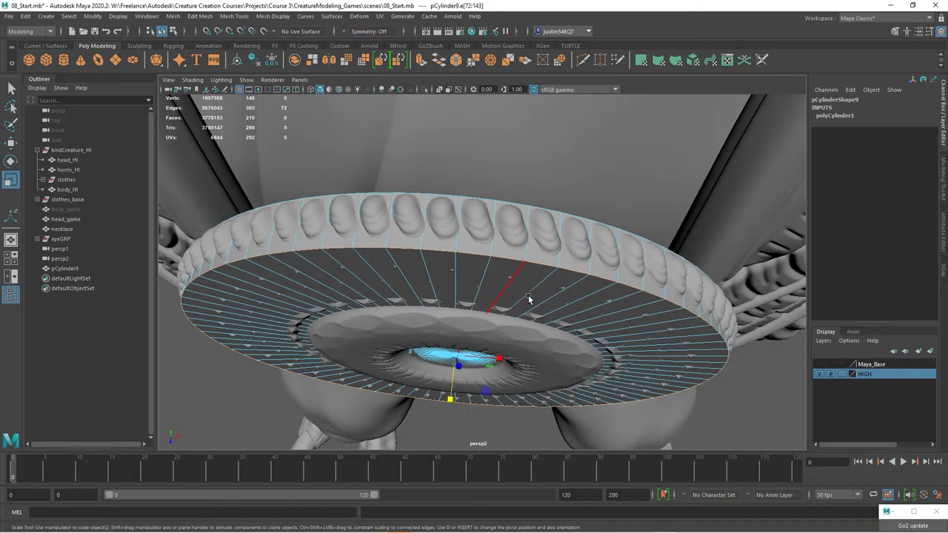
key(e)
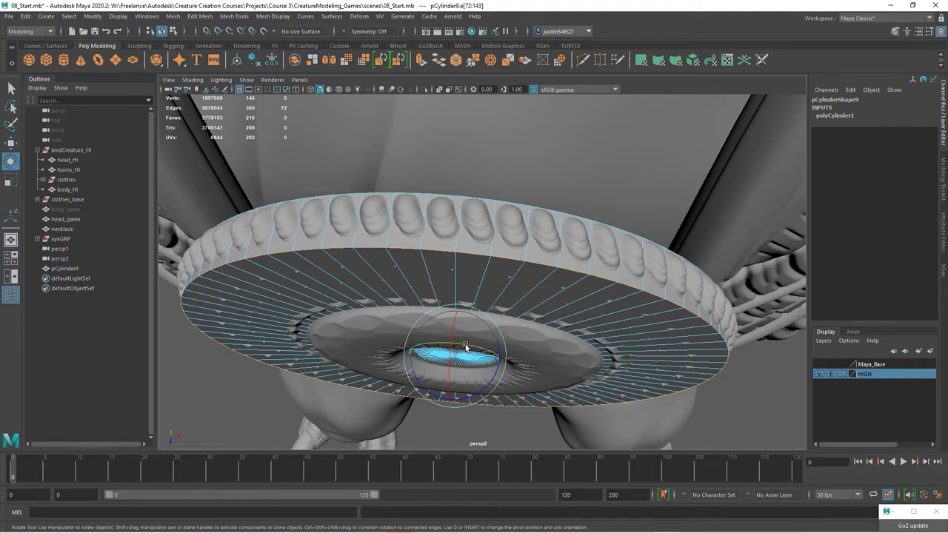
drag(465, 347, 467, 348)
double_click(477, 209)
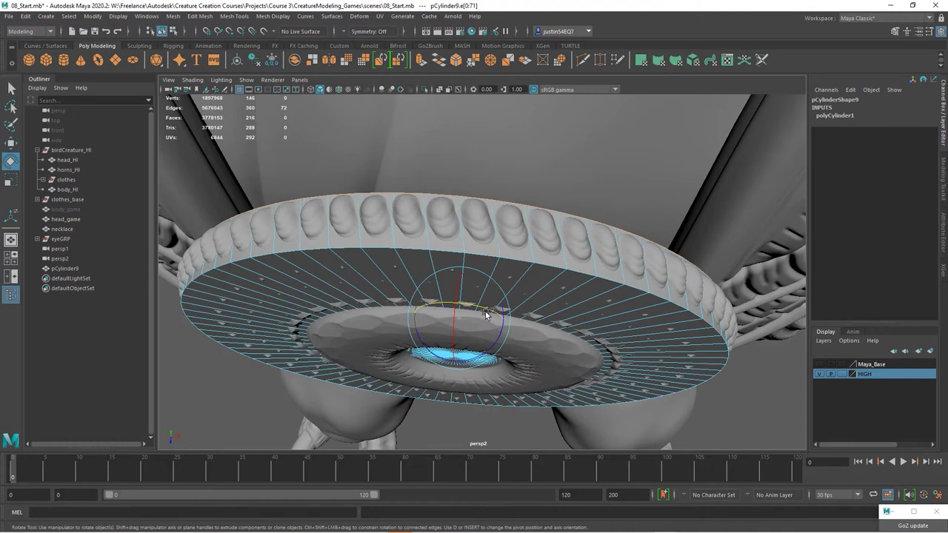
key(ctrl+z)
key(ctrl+z)
key(ctrl+z)
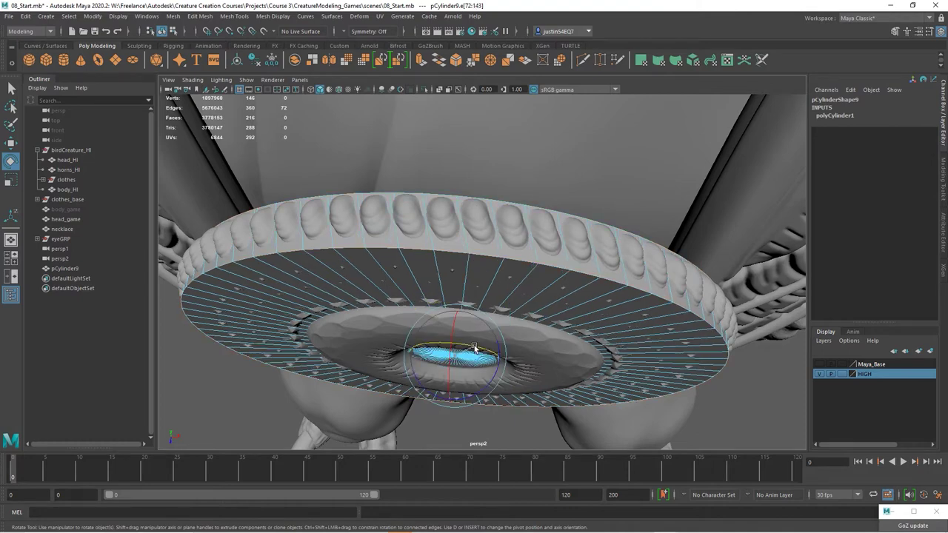
Select the back rim edge loop and examine the cylinder's front cap against the sculpted centre disc and surrounding scales
double_click(449, 203)
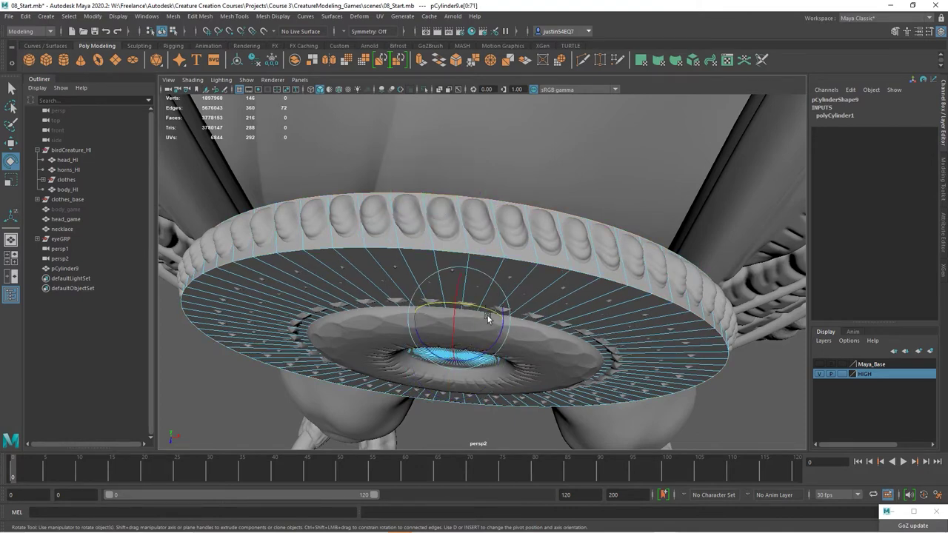
alt+drag(506, 261, 464, 281)
alt+right_drag(465, 282, 471, 260)
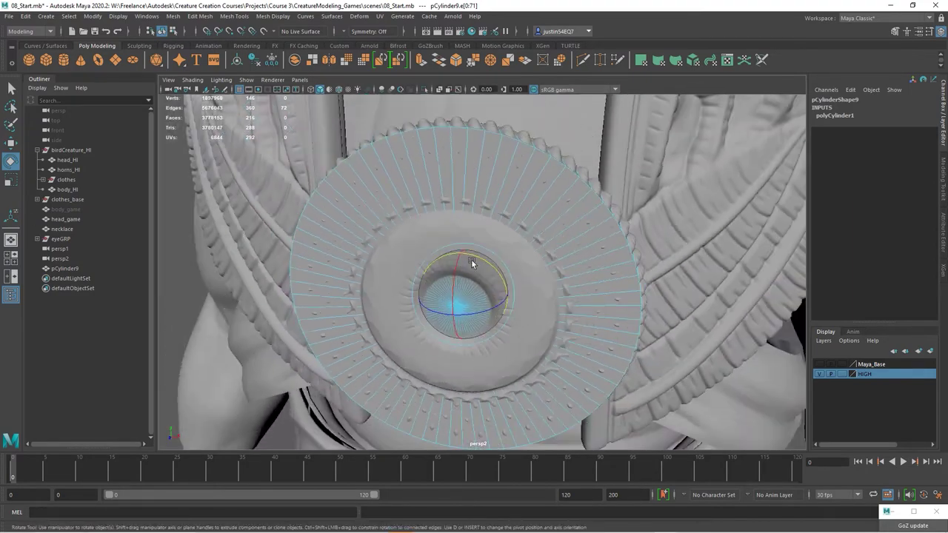
alt+drag(471, 260, 577, 293)
alt+right_drag(577, 293, 559, 314)
alt+middle_drag(558, 314, 597, 225)
alt+right_drag(597, 225, 635, 244)
alt+drag(635, 245, 582, 252)
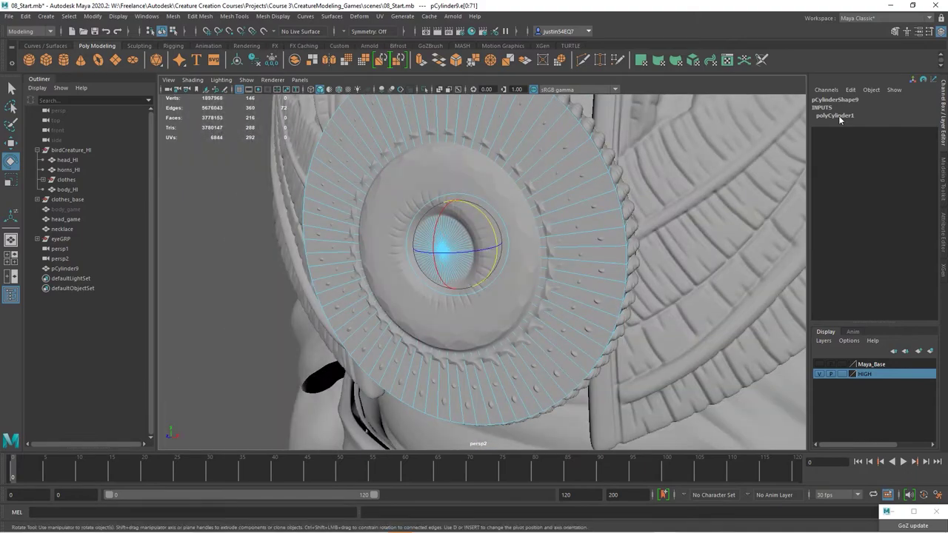
Open the cylinder's creation settings and try adjusting Subdivisions Caps against the sculpted centre disc
click(839, 116)
alt+drag(708, 213, 612, 281)
alt+drag(639, 141, 583, 212)
alt+right_drag(452, 296, 484, 318)
click(876, 155)
mouse_move(659, 200)
middle_down()
mouse_move(673, 199)
mouse_move(664, 202)
middle_up()
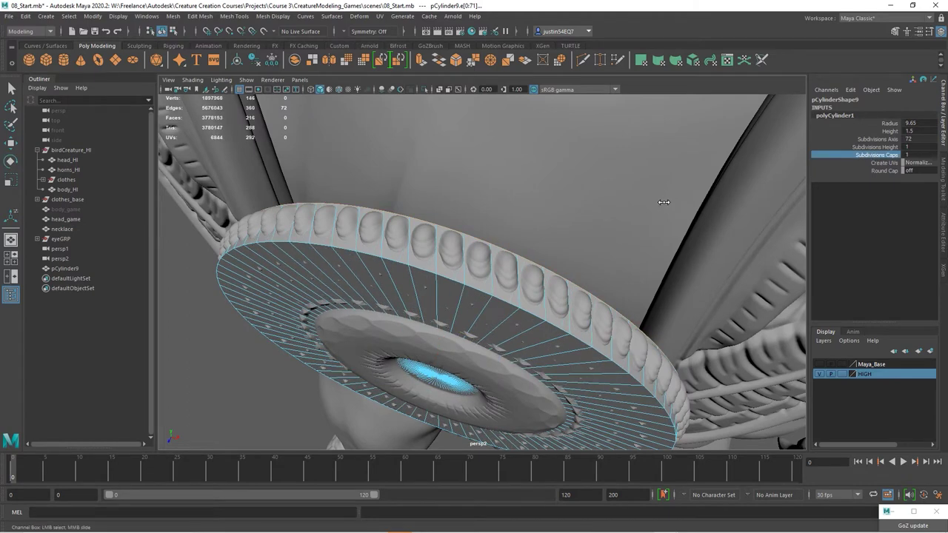
alt+drag(483, 307, 521, 282)
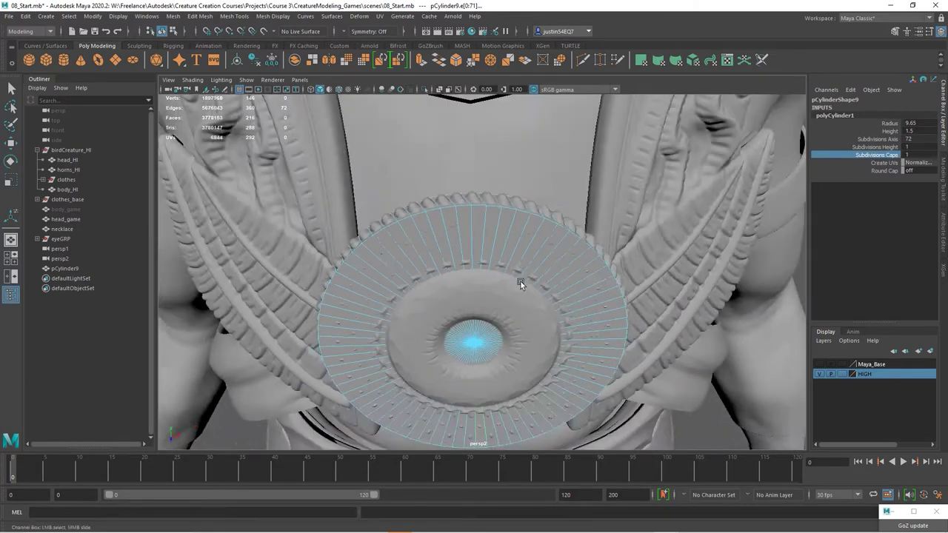
Switch the cylinder to face selection and select the faces of its front and back caps
right_click(500, 225)
right_drag(495, 249, 496, 252)
key(q)
alt+drag(550, 256, 500, 265)
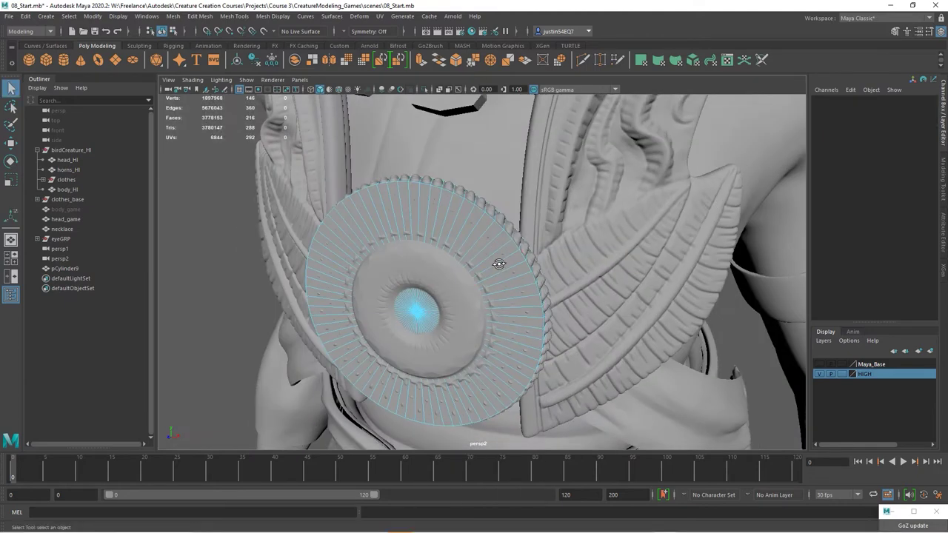
alt+right_drag(499, 265, 516, 271)
alt+drag(450, 274, 504, 384)
alt+drag(558, 349, 439, 340)
In the side view, deselect the back cap's faces so only the front cap faces are selected, and return to the perspective view
key(space)
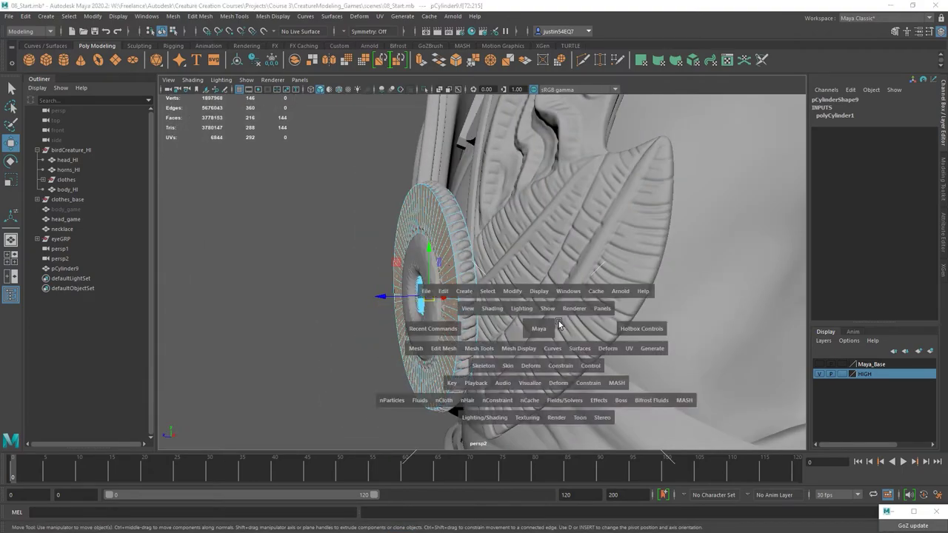
key(space)
alt+middle_drag(514, 268, 504, 412)
scroll(504, 413, down, 3)
ctrl+drag(488, 236, 426, 324)
alt+middle_drag(470, 326, 469, 181)
mouse_move(549, 133)
ctrl+mouse_down()
mouse_move(458, 250)
mouse_move(419, 276)
ctrl+mouse_up()
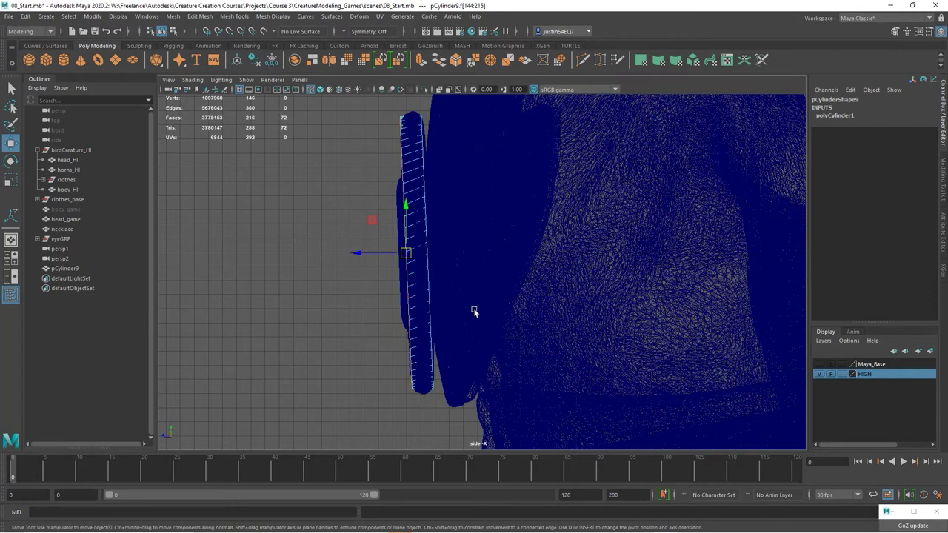
alt+middle_drag(479, 309, 481, 255)
ctrl+drag(534, 194, 422, 392)
key(space)
key(space)
alt+drag(467, 244, 513, 249)
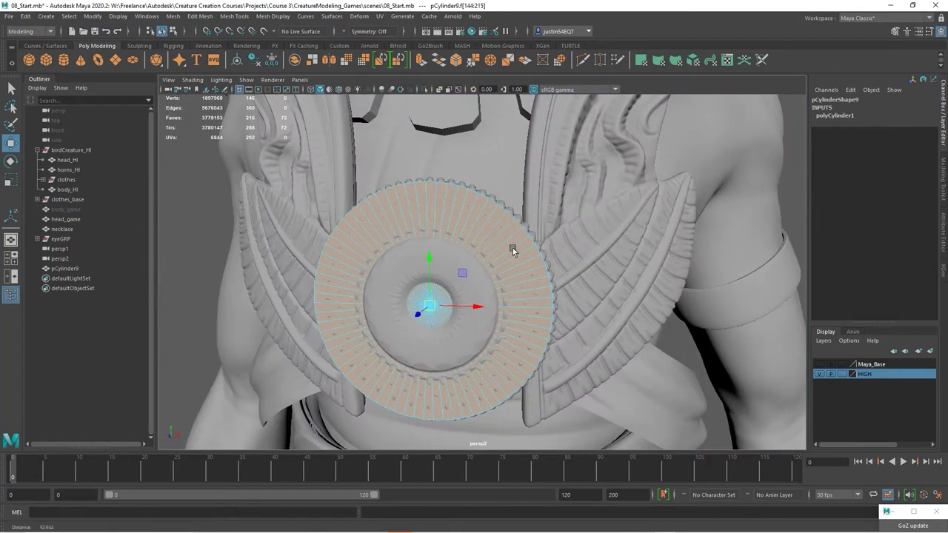
Extrude the front cap faces and scale them inward to the outline of the sculpted centre disc
key(ctrl+e)
alt+drag(523, 301, 567, 259)
click(11, 180)
alt+drag(445, 311, 509, 324)
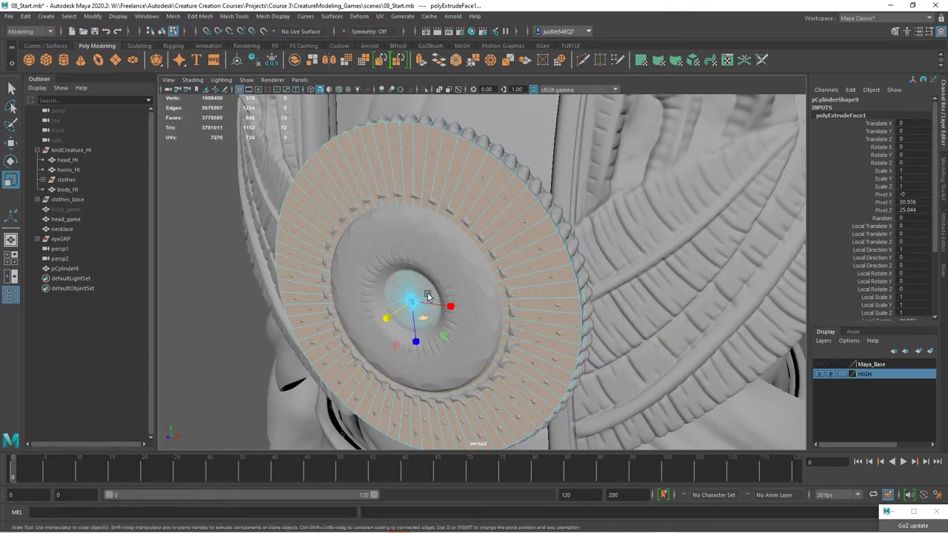
alt+drag(426, 295, 450, 315)
alt+right_drag(450, 315, 468, 317)
alt+drag(468, 317, 238, 335)
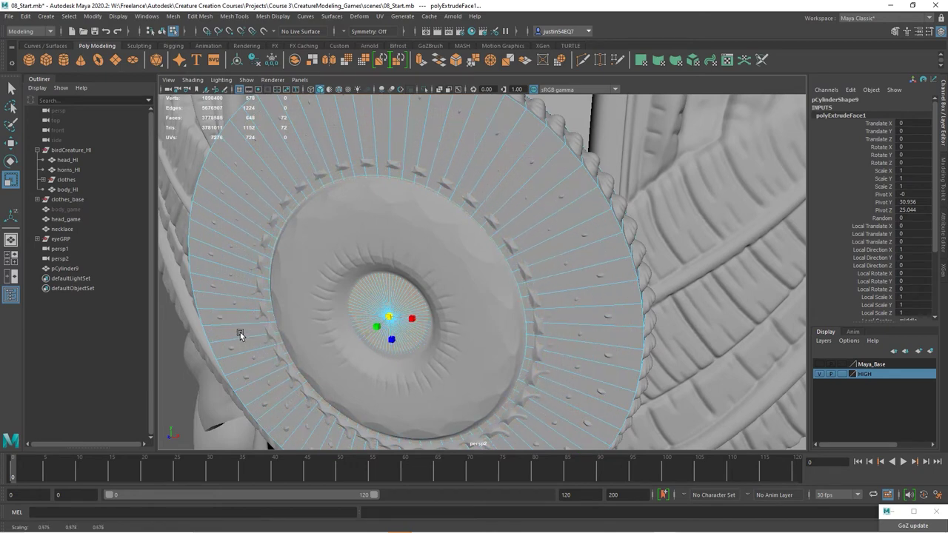
drag(241, 332, 240, 332)
alt+drag(421, 317, 389, 329)
Extrude the centre disc faces again, moving them outward about 0.45 and scaling them to 0.85 to follow the raised disc
key(ctrl+e)
drag(660, 309, 597, 312)
alt+drag(471, 315, 486, 282)
click(483, 310)
key(ctrl+z)
alt+drag(385, 268, 381, 277)
click(379, 270)
click(418, 317)
drag(381, 312, 444, 310)
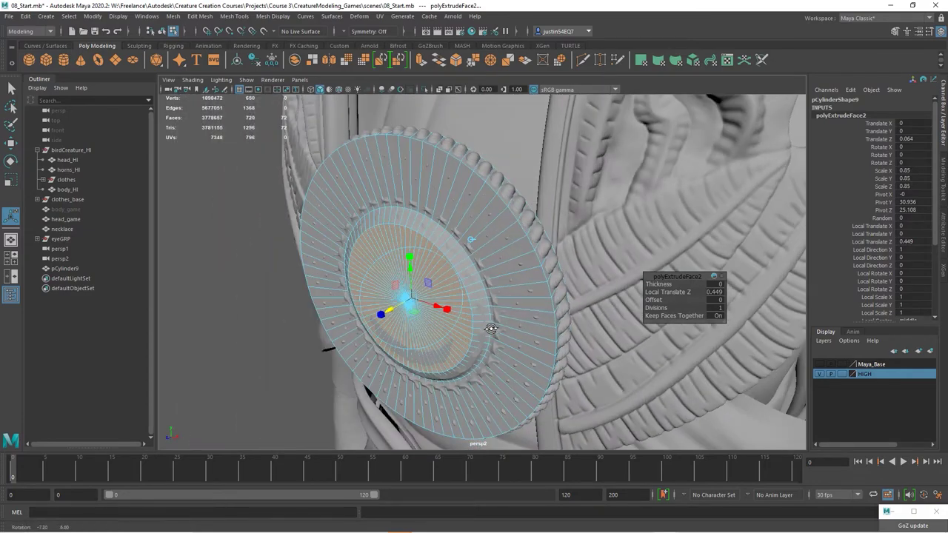
Reset to object selection, switch the cylinder back to faces and select the full face loop around its outer side
click(162, 31)
alt+right_drag(419, 235, 472, 237)
alt+drag(472, 237, 417, 245)
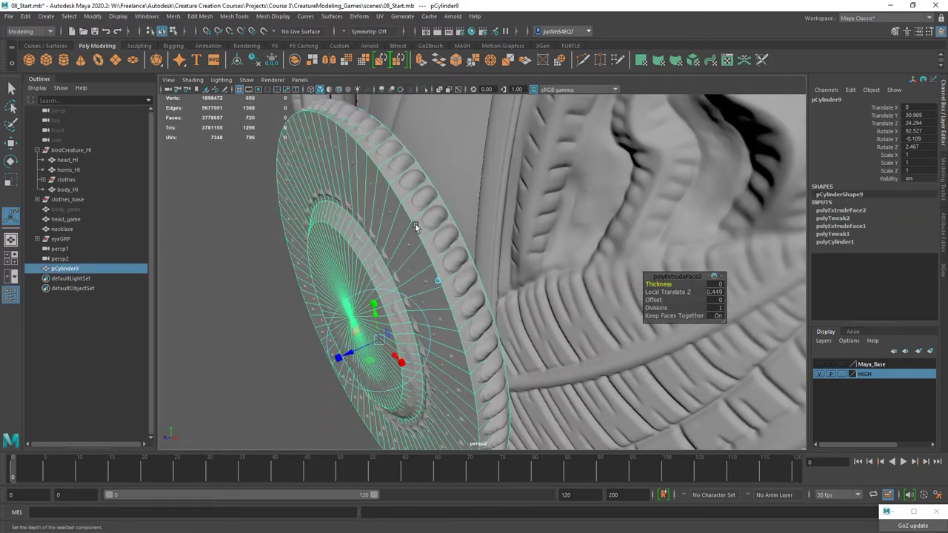
key(q)
key(F11)
click(422, 226)
shift+double_click(438, 240)
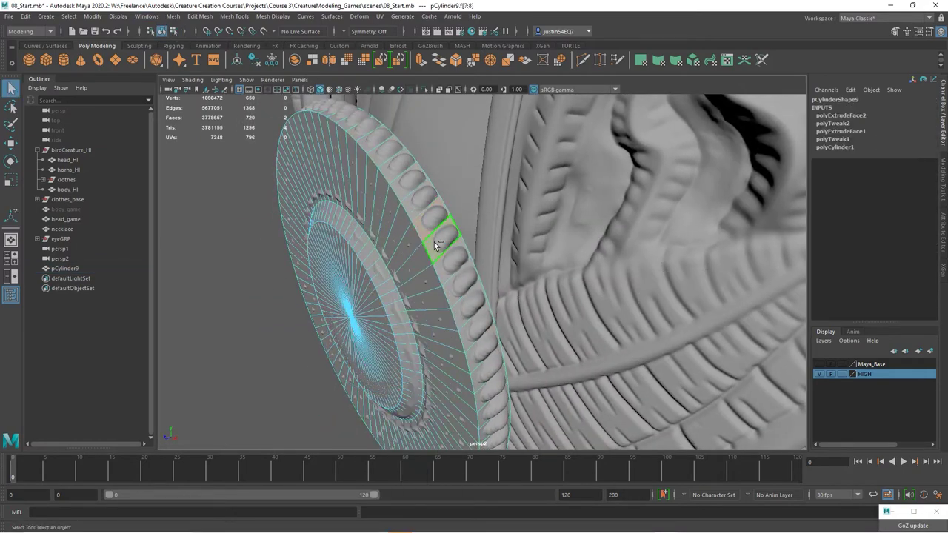
alt+drag(474, 288, 482, 265)
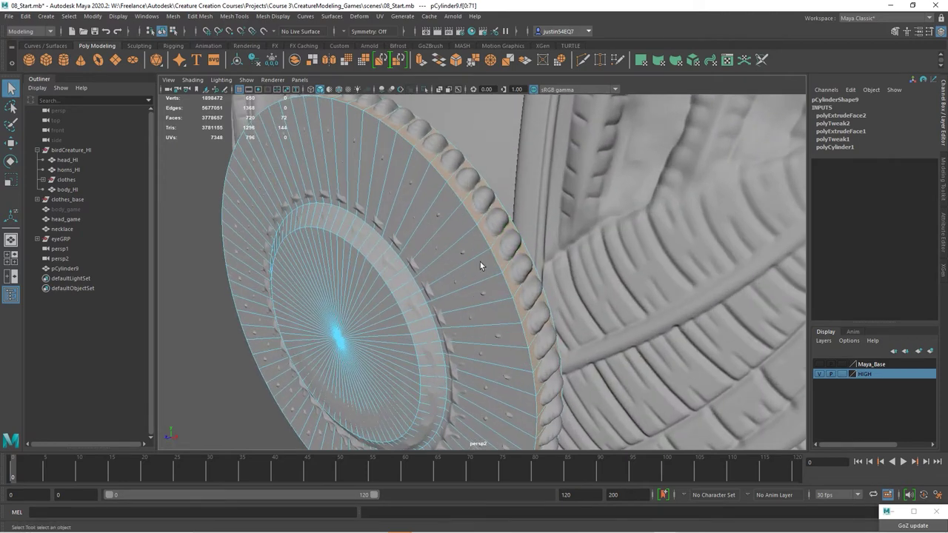
Extrude the side faces individually with Keep Faces Together off, Thickness 0.33 and 1 division
key(ctrl+e)
click(667, 315)
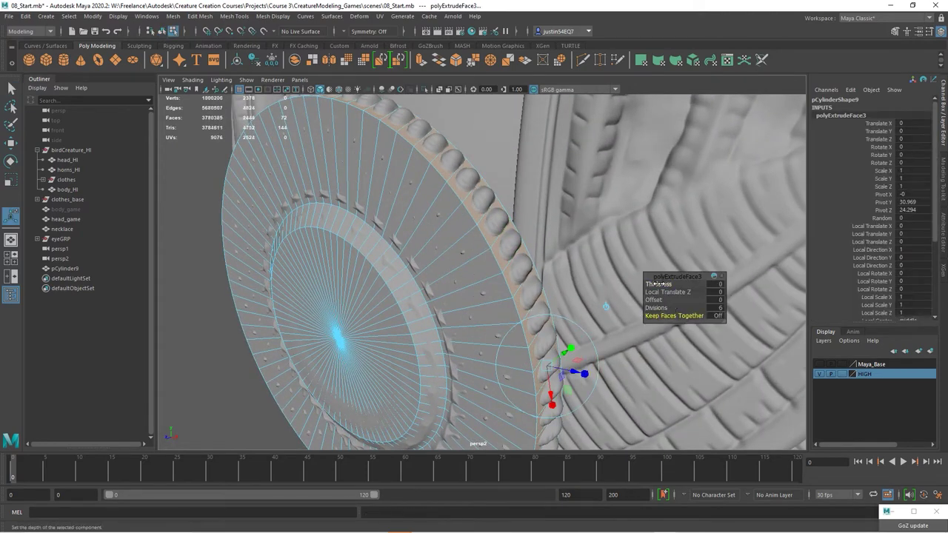
middle_drag(659, 284, 659, 284)
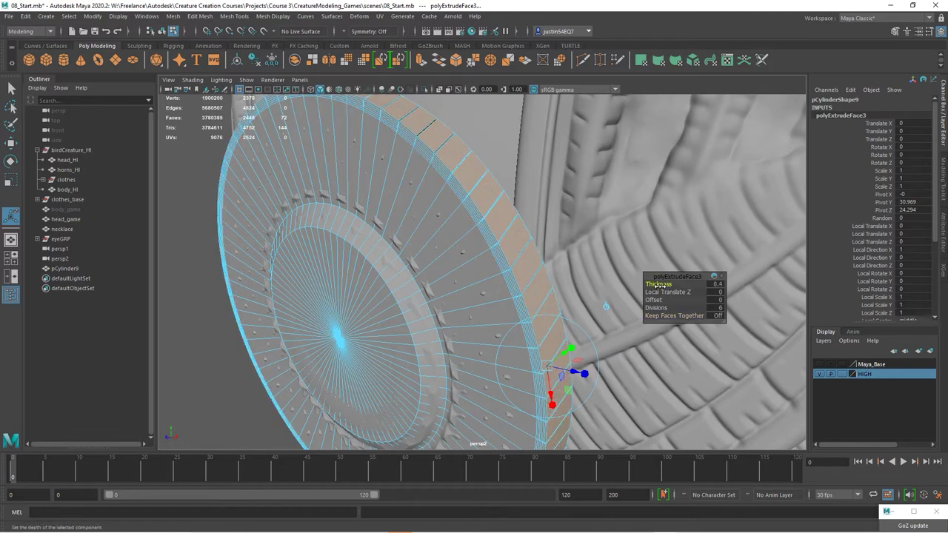
click(716, 285)
text(.35)
key(Return)
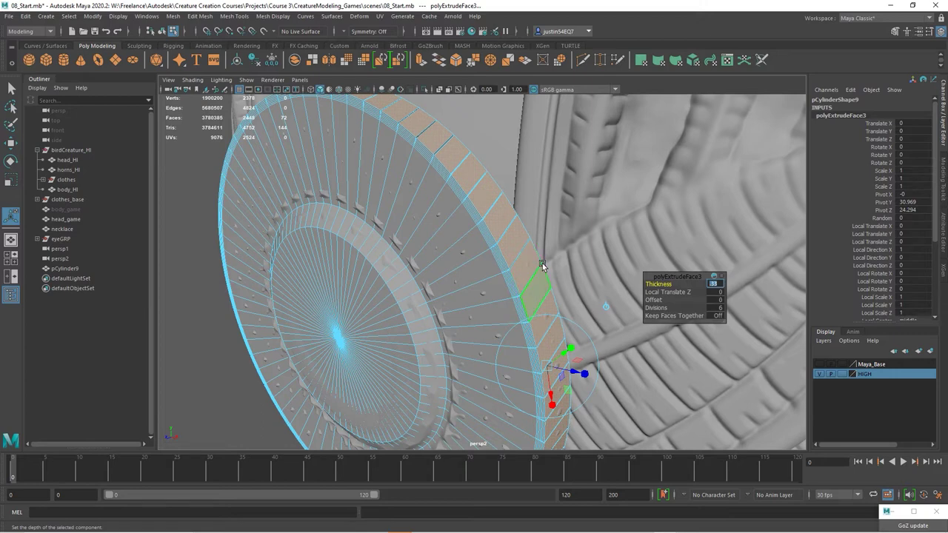
drag(662, 308, 496, 349)
Set the side extrusion's Offset to 0.2 so each face tapers like a bead
click(655, 299)
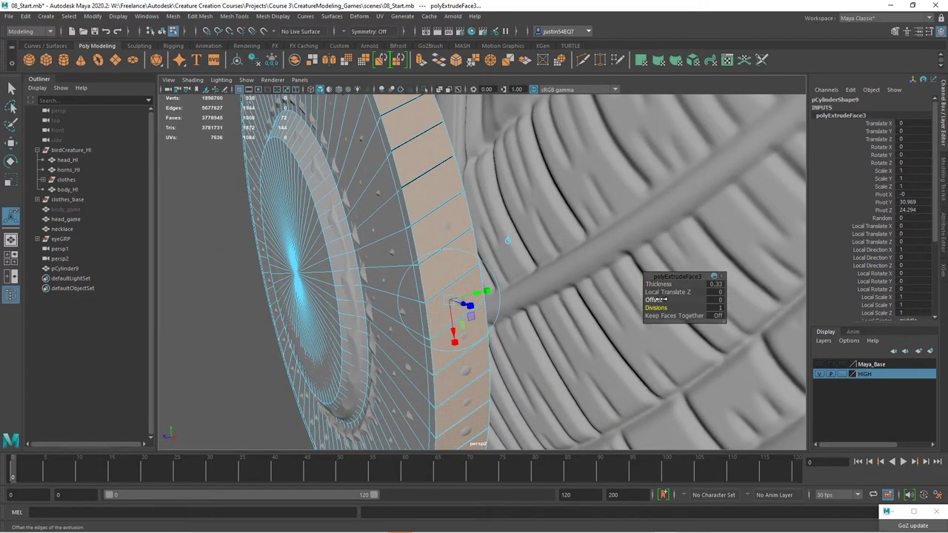
drag(659, 300, 738, 318)
click(715, 300)
text(.1)
key(Return)
click(715, 300)
text(.2)
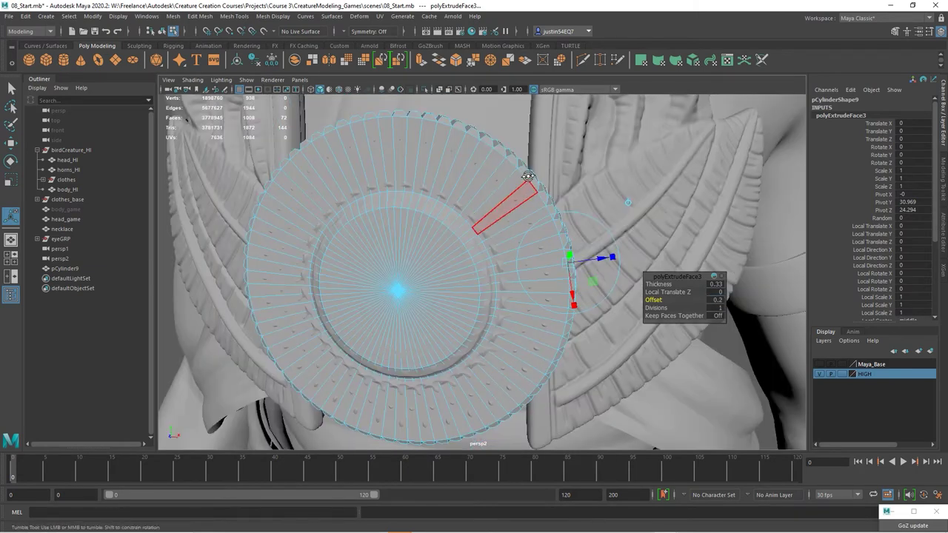
alt+drag(527, 178, 548, 168)
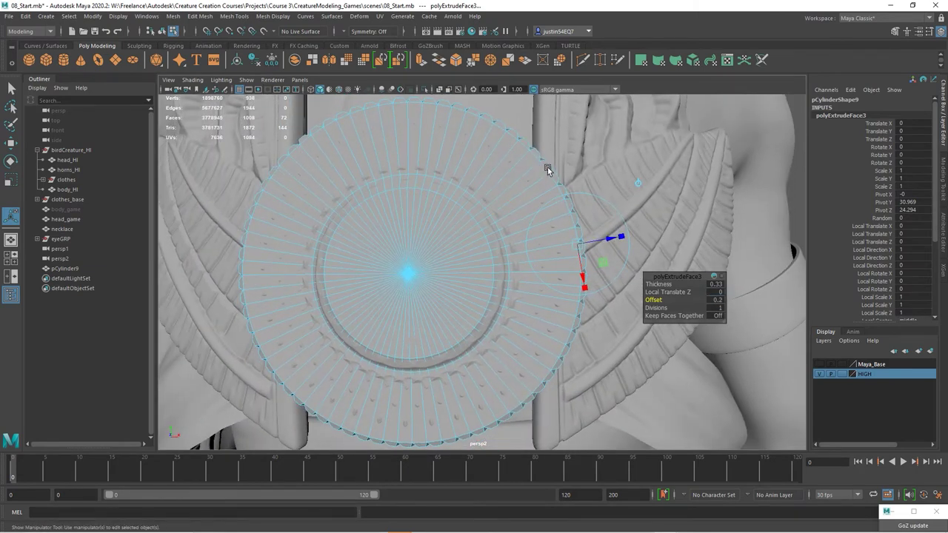
Return to object mode and isolate the medallion cylinder, viewing it from the front
click(162, 32)
alt+right_drag(535, 235, 527, 194)
alt+drag(522, 317, 499, 311)
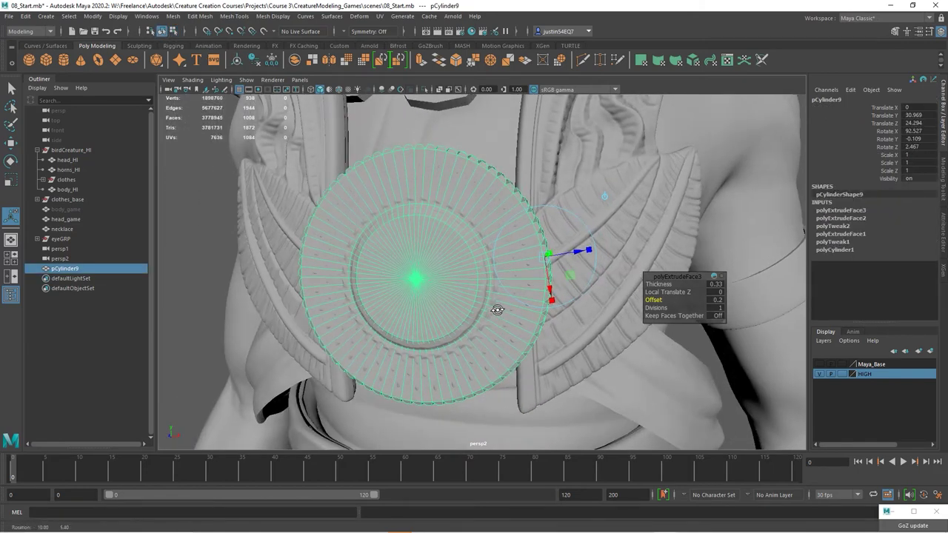
click(247, 80)
mouse_move(267, 98)
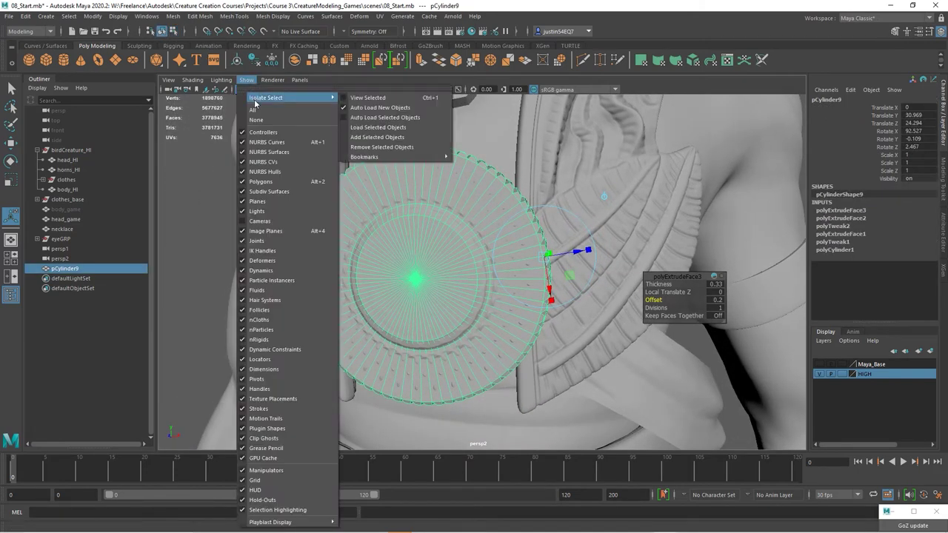
click(370, 98)
alt+drag(540, 249, 452, 268)
alt+right_drag(434, 211, 523, 208)
alt+middle_drag(496, 226, 501, 290)
alt+right_drag(478, 291, 426, 294)
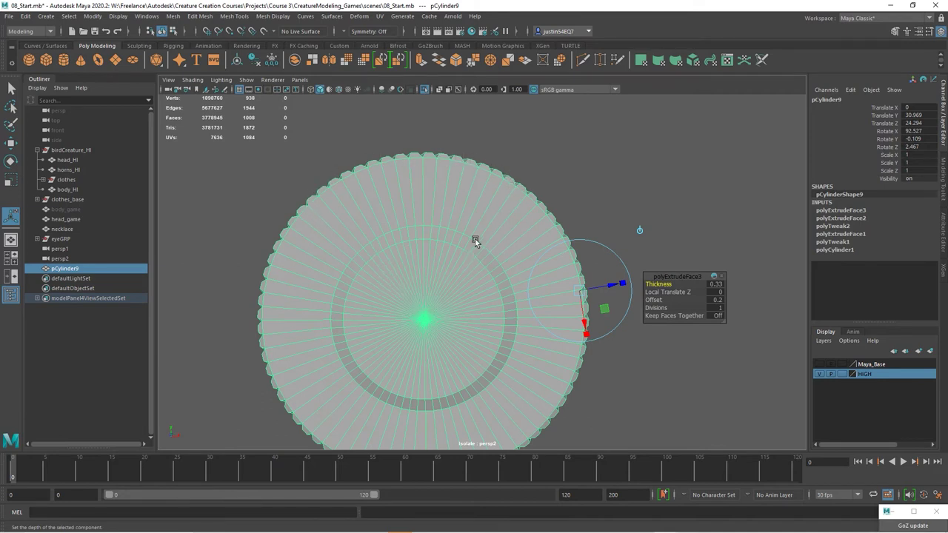
Switch to vertex selection and merge the topmost neighbouring vertex pair on both the outer and inner rings of the centre disc
scroll(402, 222, up, 3)
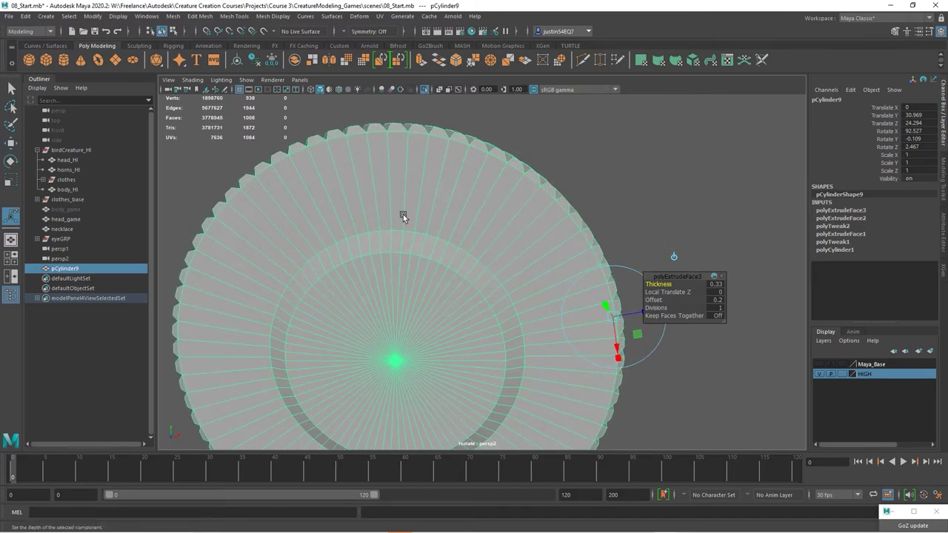
scroll(393, 219, up, 5)
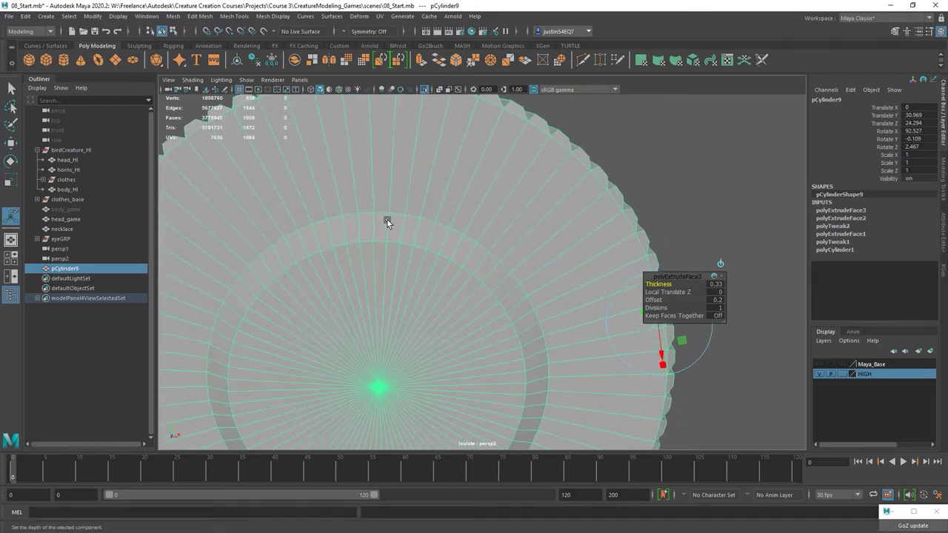
right_drag(387, 222, 334, 218)
click(389, 214)
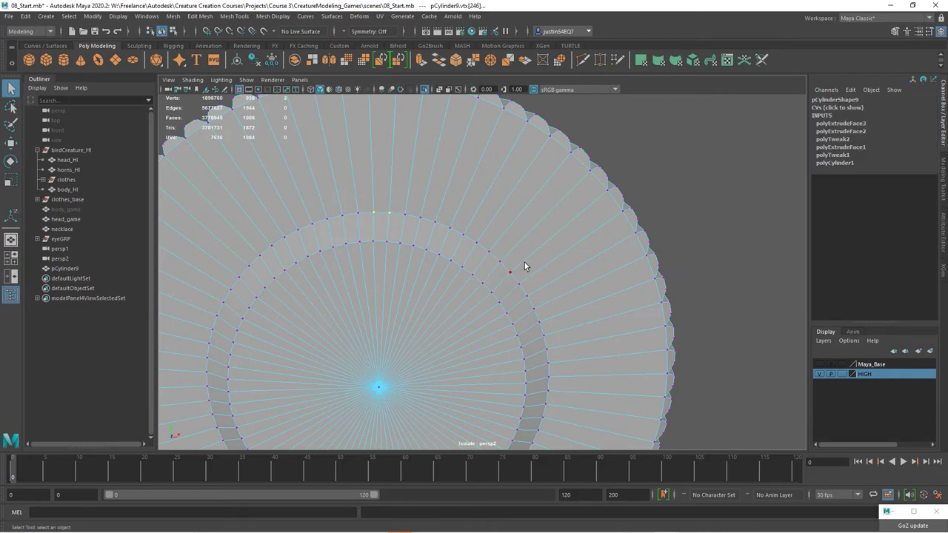
click(199, 16)
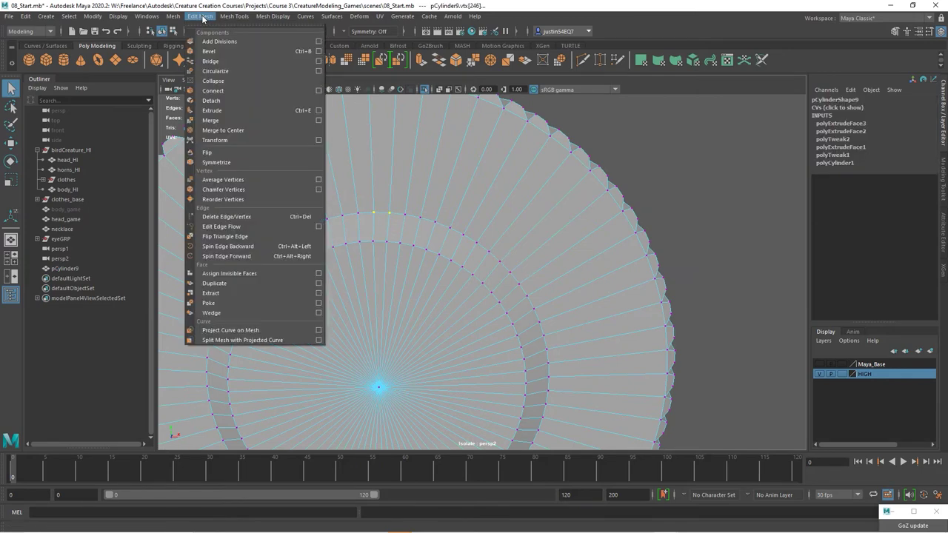
click(209, 121)
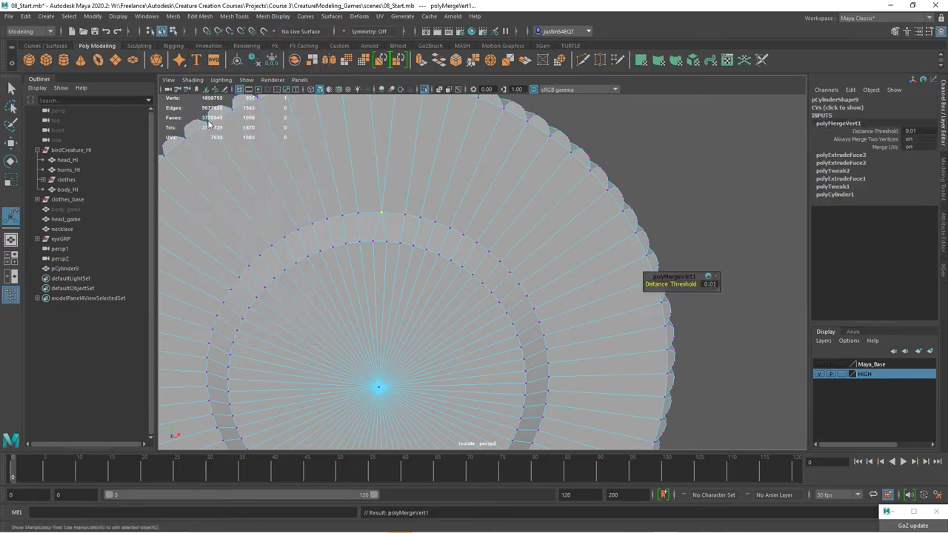
click(380, 246)
key(g)
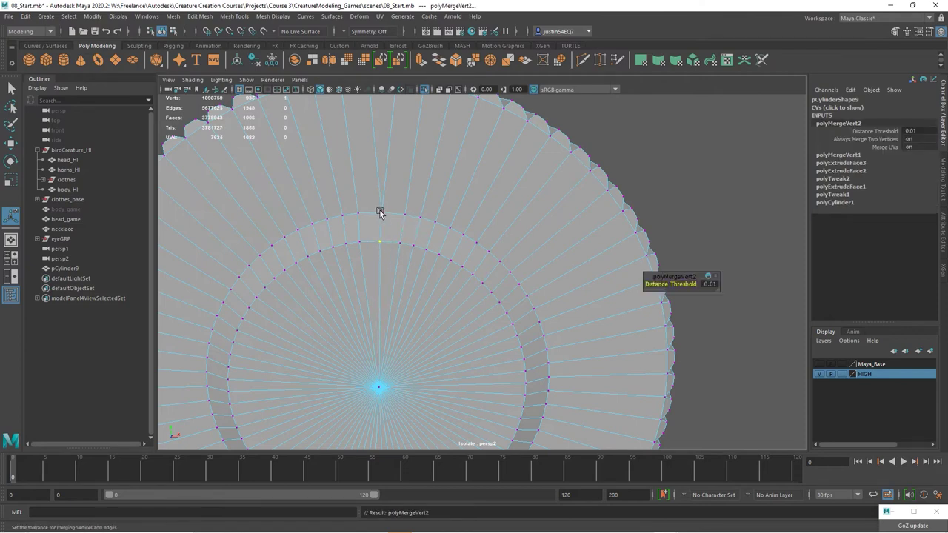
Merge the next two vertex pairs clockwise from the top on both rings of the centre disc
click(411, 213)
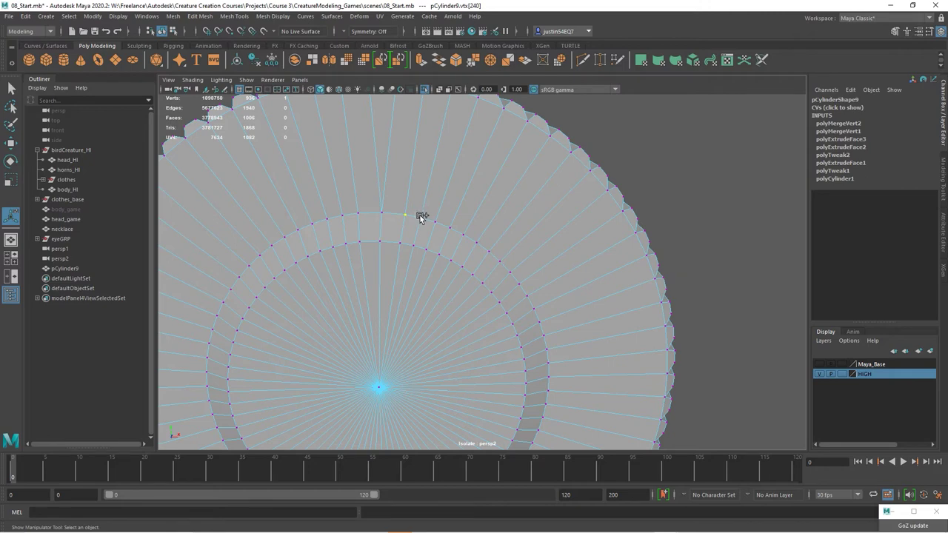
shift+click(420, 216)
key(g)
click(402, 244)
shift+click(416, 245)
key(g)
click(441, 225)
key(g)
click(427, 250)
shift+click(440, 254)
key(g)
Merge the following three vertex pairs clockwise along the upper-right arc of the disc's outer and inner rings
click(464, 235)
shift+click(477, 242)
key(g)
click(451, 260)
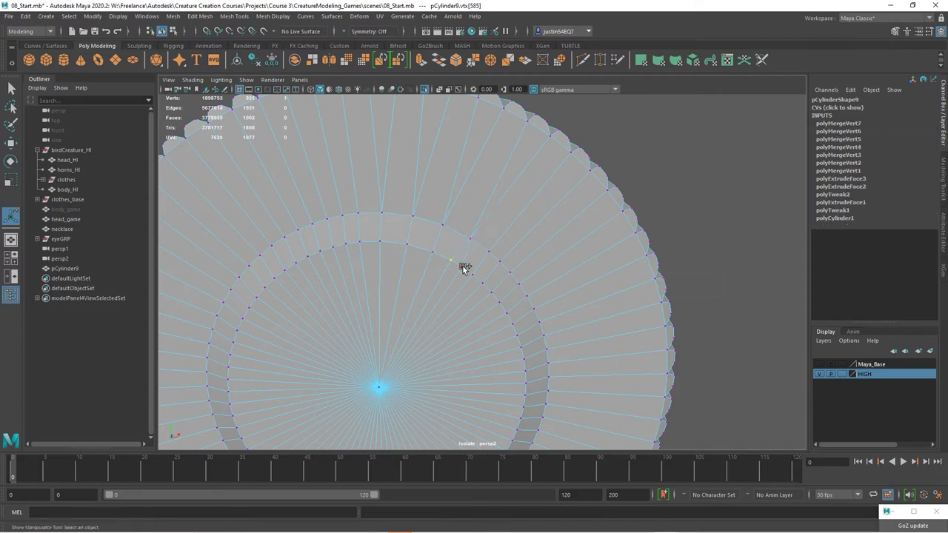
key(g)
click(490, 256)
key(g)
click(506, 271)
key(g)
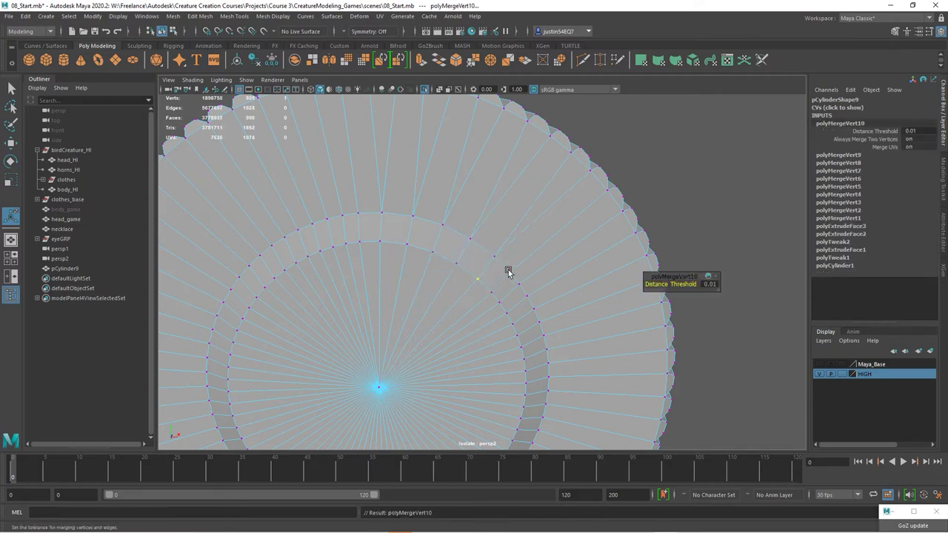
click(494, 296)
key(g)
click(492, 293)
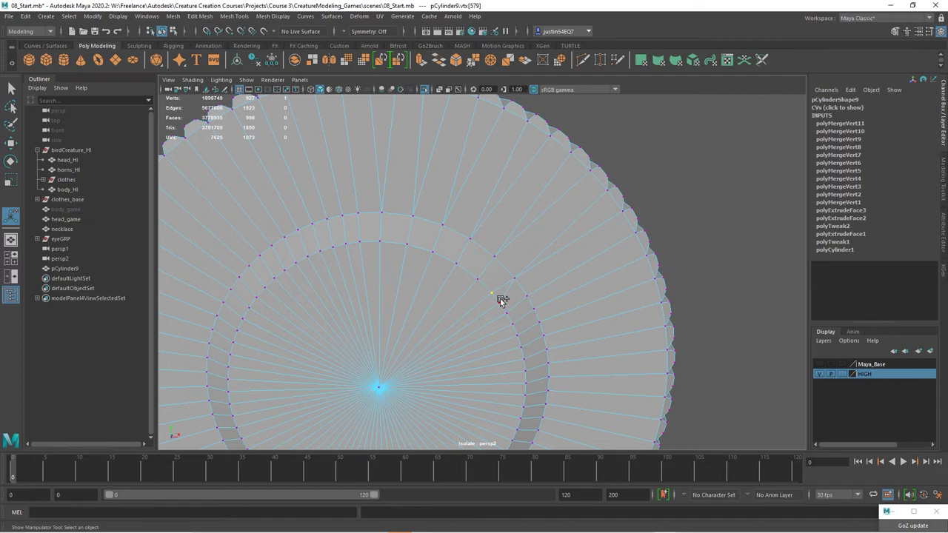
key(g)
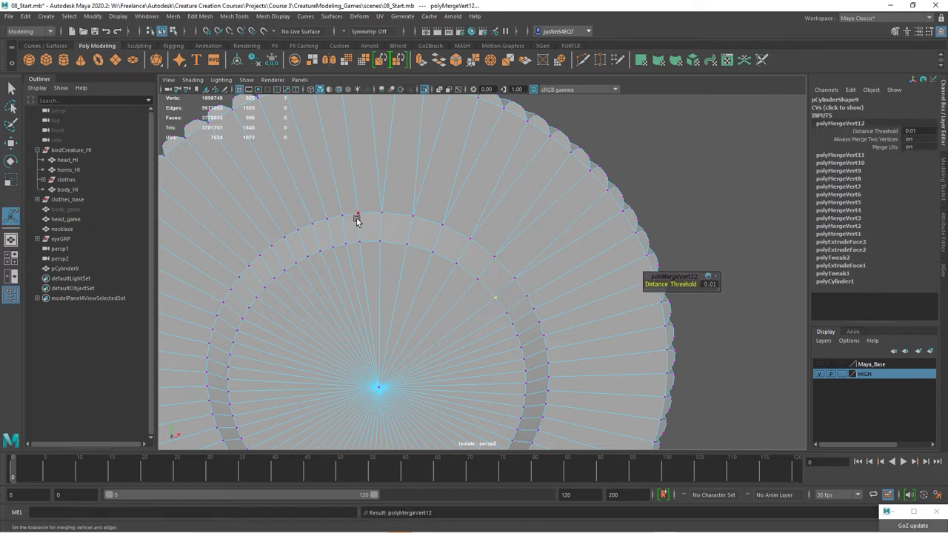
click(356, 216)
key(g)
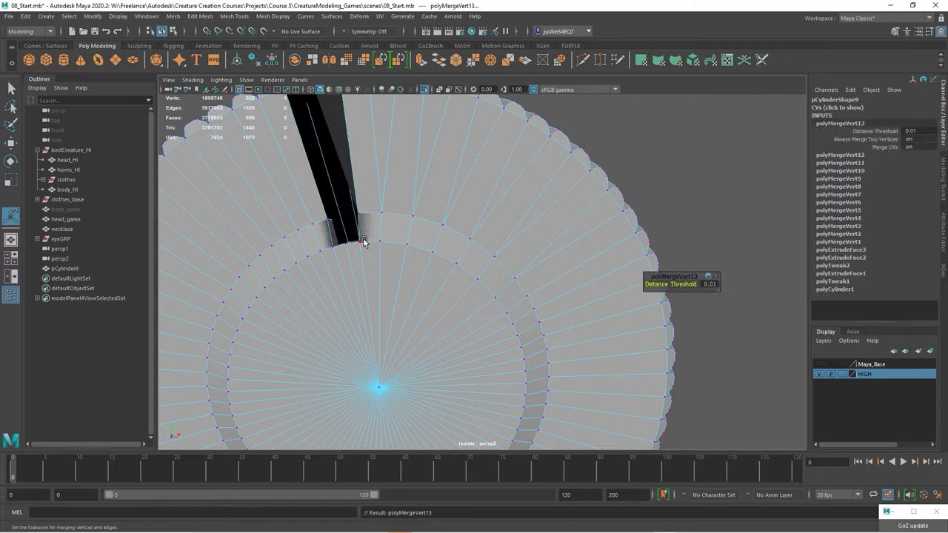
key(ctrl+z)
Merge the remaining neighbouring vertex pairs around both the outer and inner rings of the centre disc
click(343, 217)
key(g)
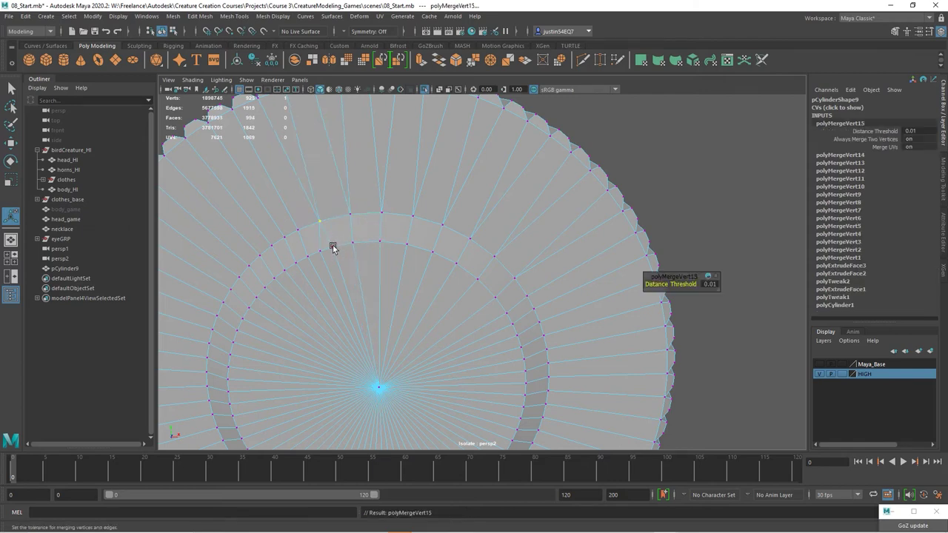
click(332, 248)
key(g)
click(296, 233)
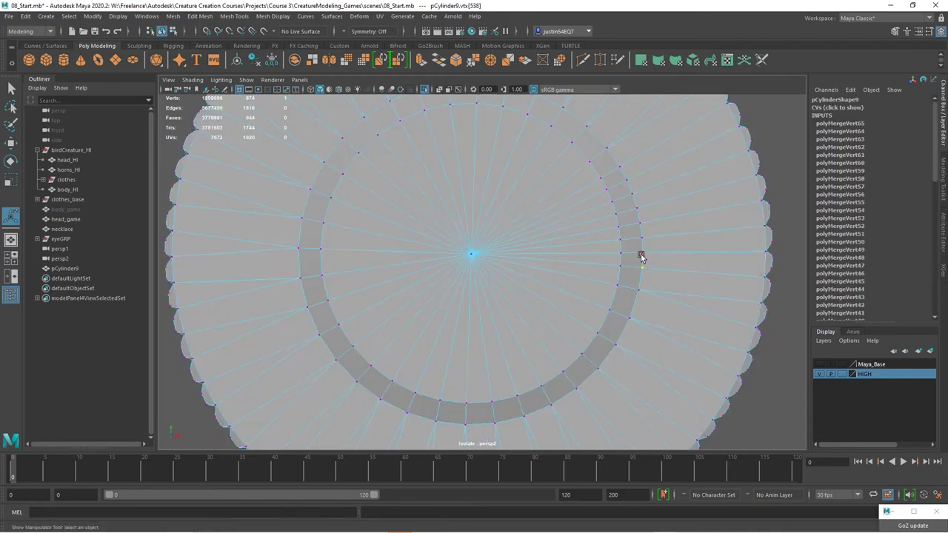
key(g)
click(621, 257)
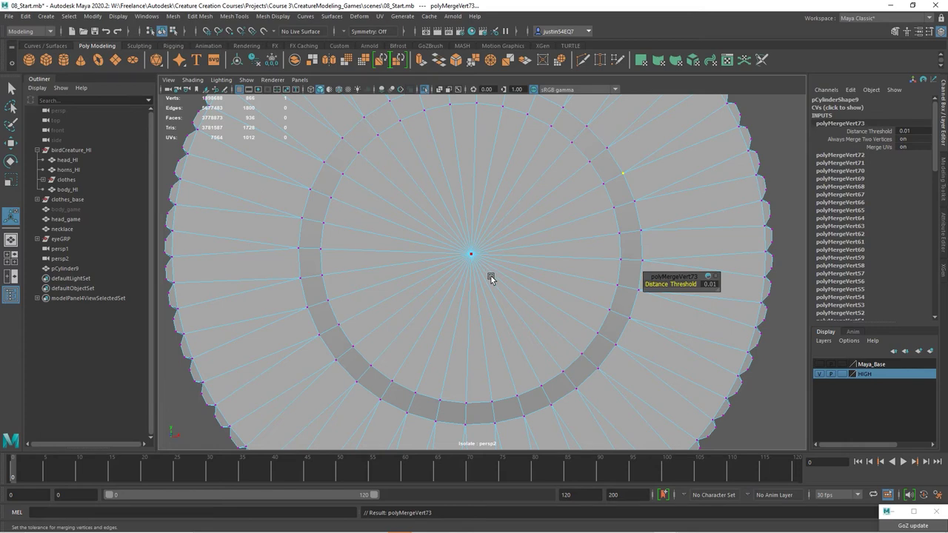
Merge neighbouring vertex pairs a second time along the upper-right arc of the disc's inner ring
alt+middle_drag(560, 320, 517, 338)
scroll(516, 339, down, 3)
alt+drag(517, 338, 557, 247)
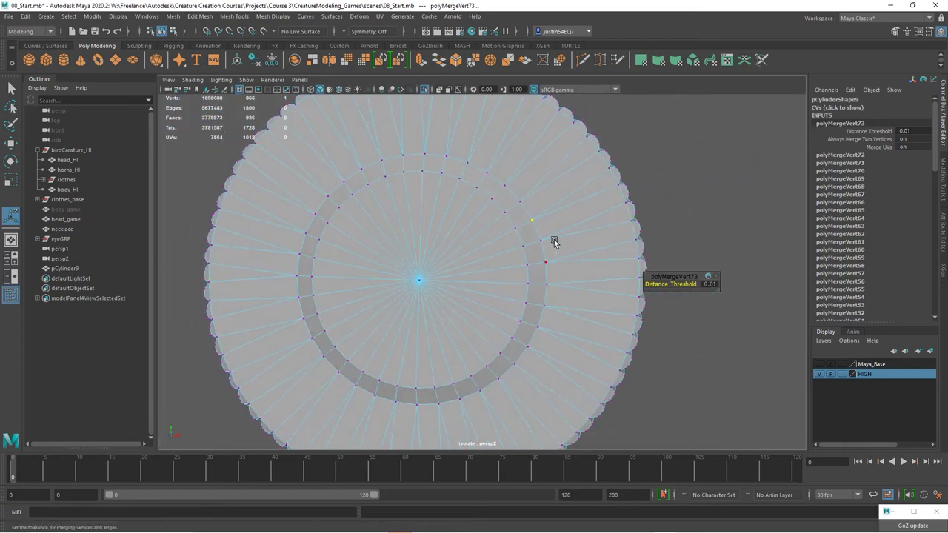
alt+drag(433, 253, 455, 293)
scroll(510, 292, down, 3)
alt+drag(512, 294, 506, 314)
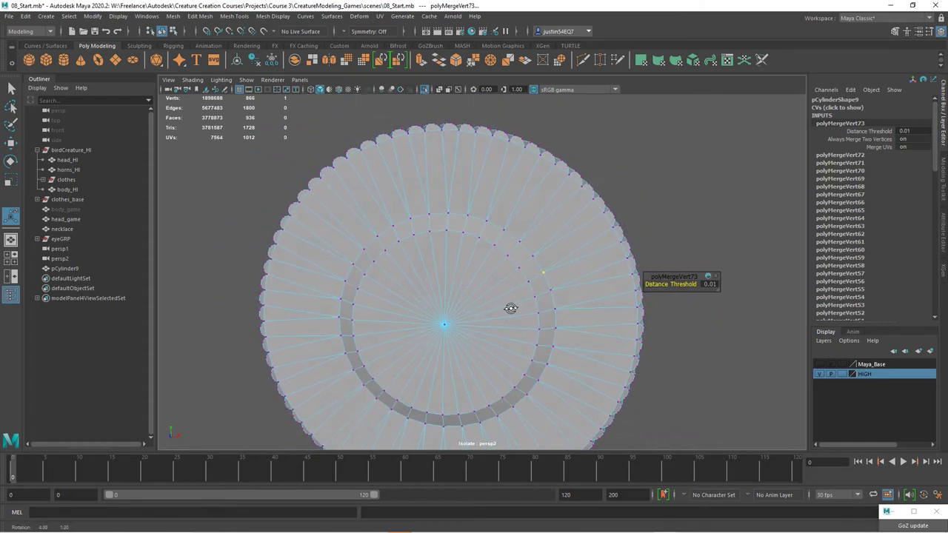
drag(442, 236, 495, 252)
key(g)
key(g)
key(g)
drag(507, 261, 533, 295)
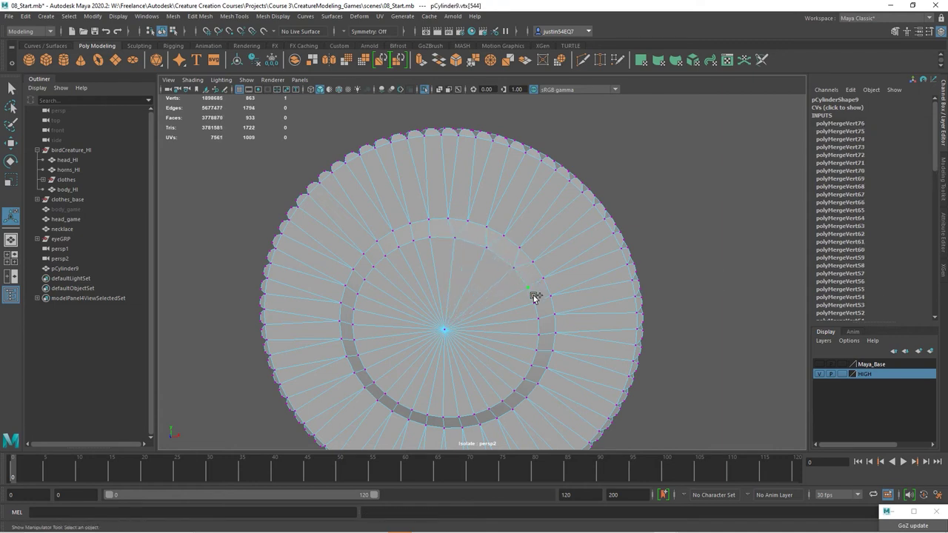
key(g)
Merge neighbouring vertex pairs along the lower-right arc of the disc's inner ring
drag(521, 377, 523, 393)
key(g)
click(500, 401)
shift+click(490, 409)
key(g)
Merge the remaining neighbouring vertex pairs up the left side of the inner ring to its top
click(354, 339)
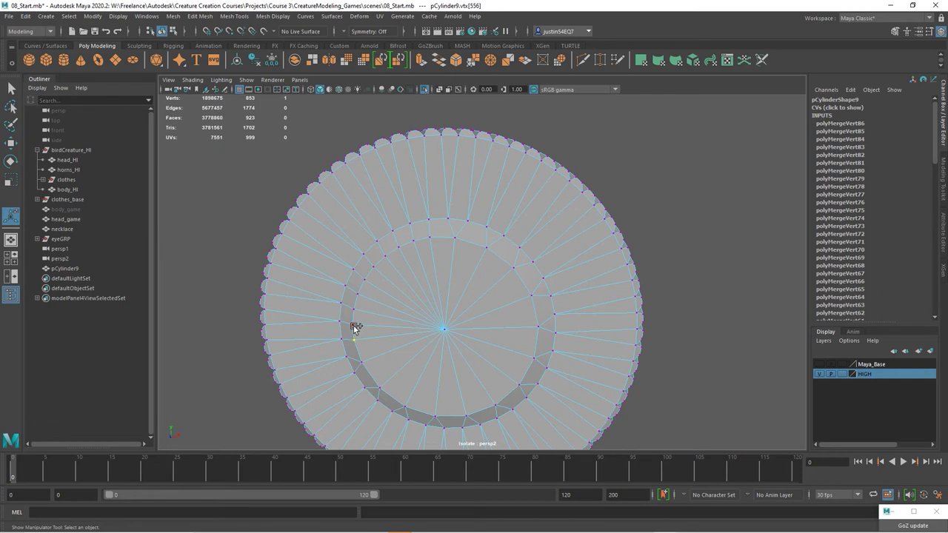
shift+click(353, 325)
key(g)
click(354, 310)
key(g)
click(364, 279)
shift+click(374, 267)
key(g)
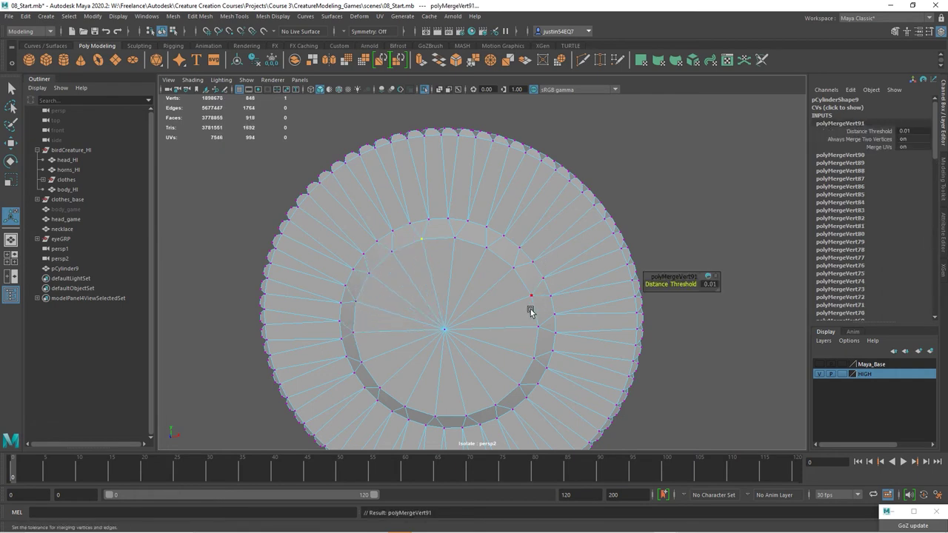
Try to merge three neighbouring vertex pairs along the top of the disc's outer ring
alt+drag(529, 311, 538, 293)
click(484, 212)
shift+click(501, 224)
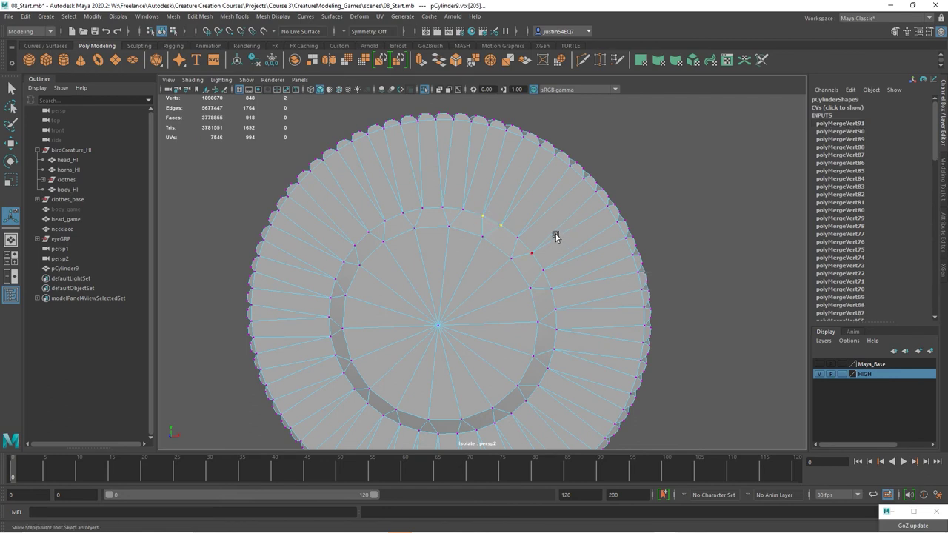
key(g)
click(442, 208)
shift+click(463, 210)
key(g)
click(404, 211)
shift+click(421, 210)
key(g)
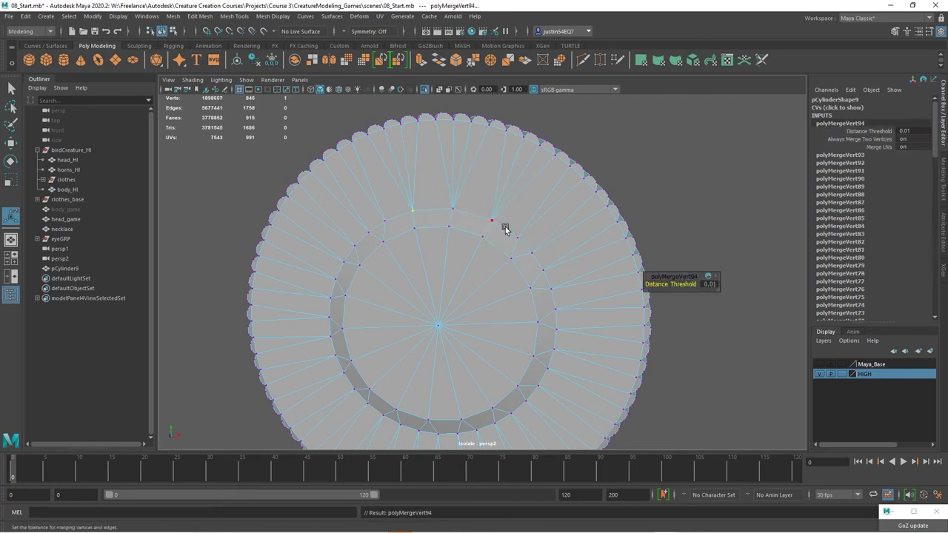
Undo the vertex merges along the top of the outer ring
key(ctrl+z)
key(ctrl+z)
key(ctrl+z)
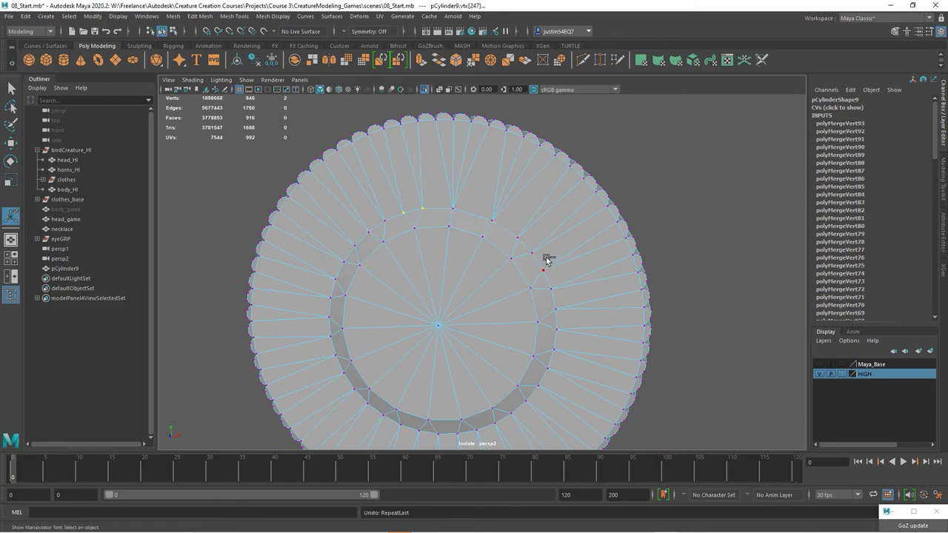
scroll(374, 234, up, 3)
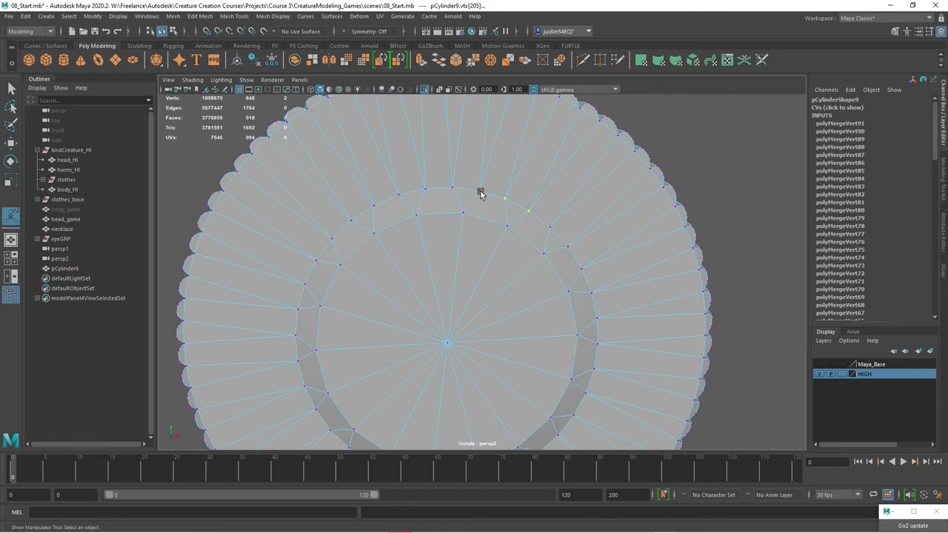
Return the medallion cylinder to object mode and delete its construction history
scroll(525, 331, down, 5)
mouse_move(525, 330)
alt+mouse_down()
mouse_move(389, 348)
mouse_move(512, 326)
alt+mouse_up()
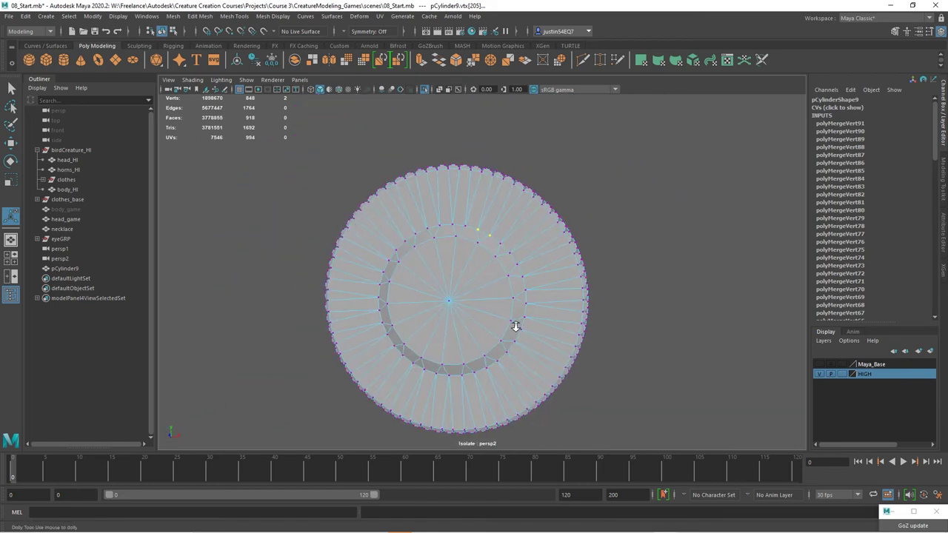
click(173, 31)
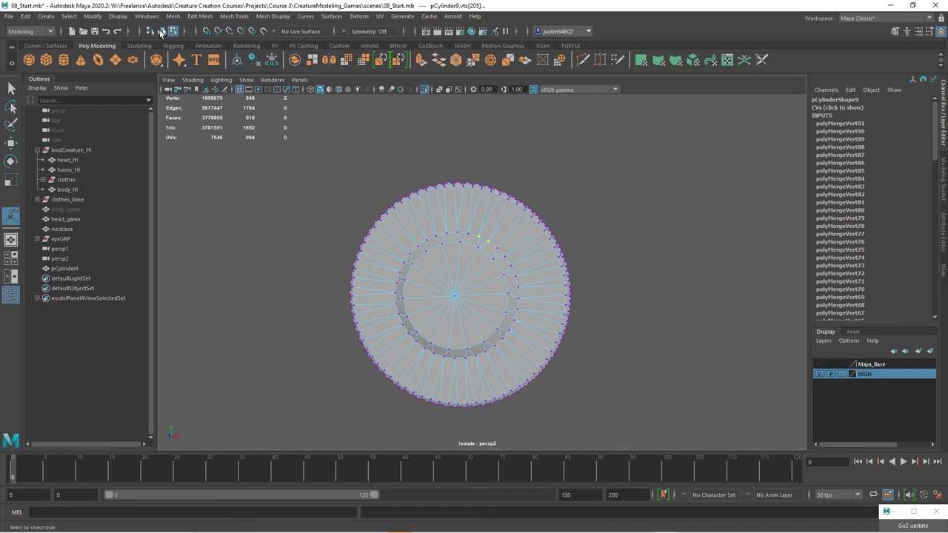
click(161, 32)
scroll(428, 176, down, 1)
click(26, 16)
mouse_move(63, 129)
click(193, 131)
Turn off isolate select to show the whole creature and reselect the medallion cylinder
click(424, 90)
mouse_move(511, 269)
alt+mouse_down()
mouse_move(586, 266)
mouse_move(513, 271)
alt+mouse_up()
click(245, 239)
alt+drag(442, 272, 486, 282)
click(487, 281)
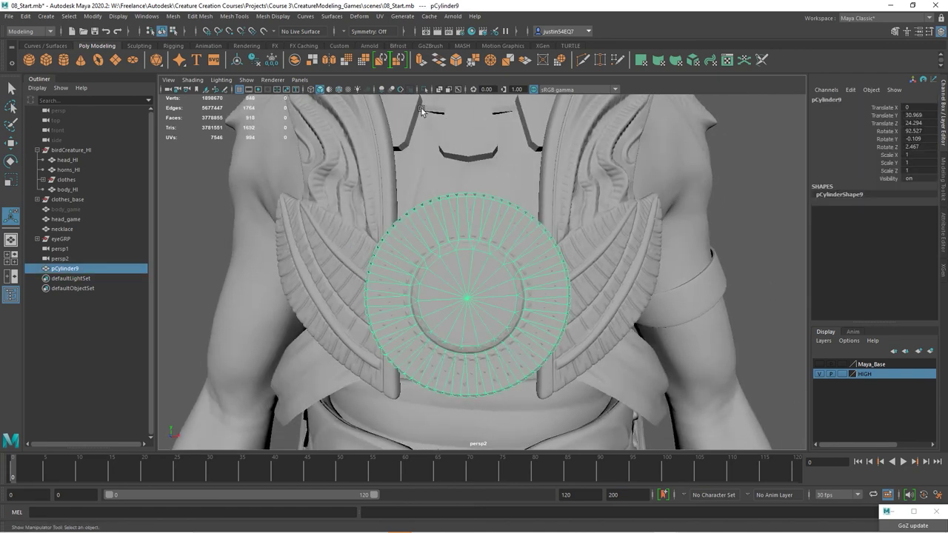
Soften the edges of the medallion cylinder and return to object mode
alt+drag(352, 164, 288, 154)
click(199, 19)
mouse_move(235, 19)
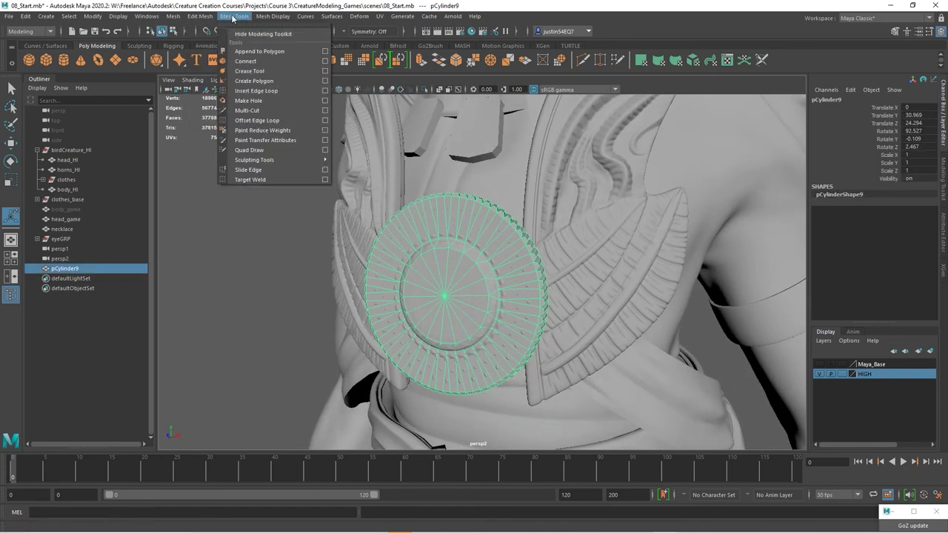
mouse_move(274, 16)
click(285, 131)
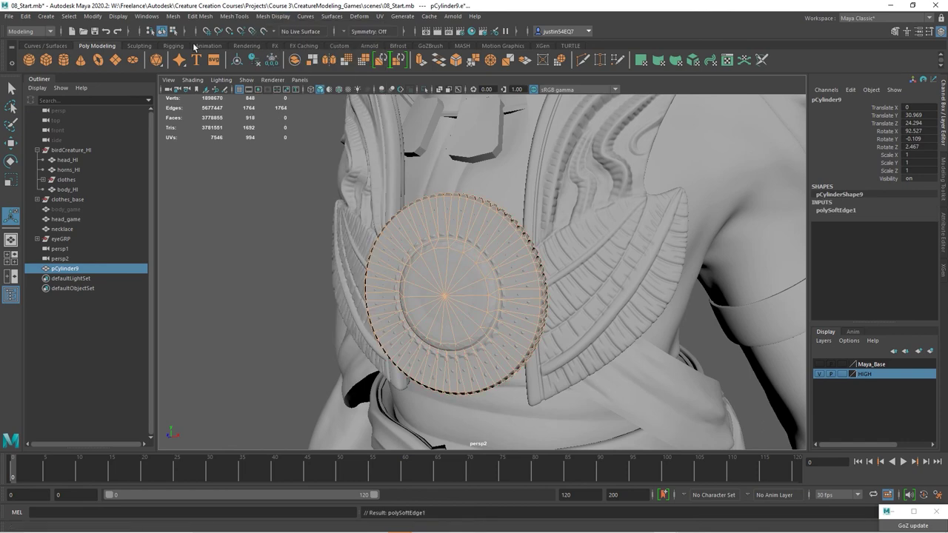
click(162, 31)
Examine the medallion's fit on the creature's chest, then the collar and head from several angles
alt+drag(229, 222, 539, 249)
click(536, 260)
click(522, 231)
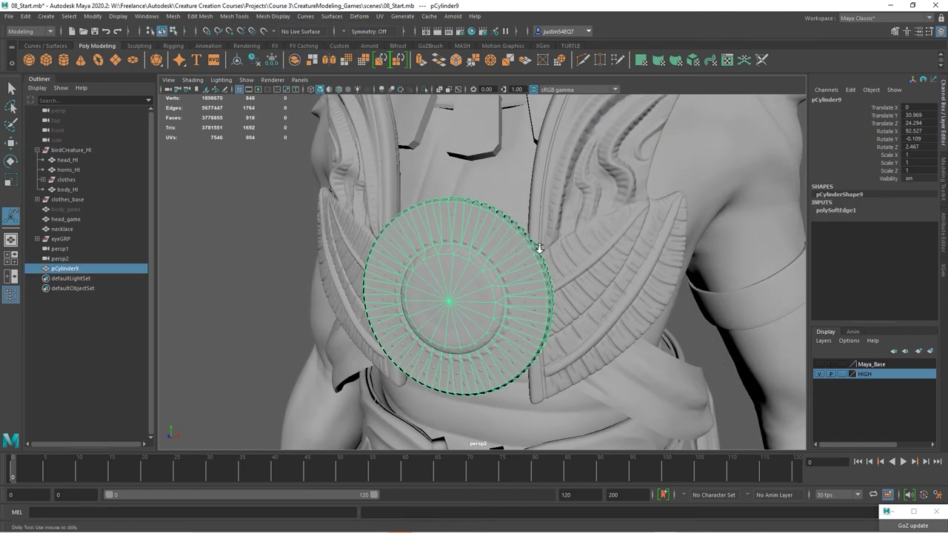
scroll(539, 250, down, 1)
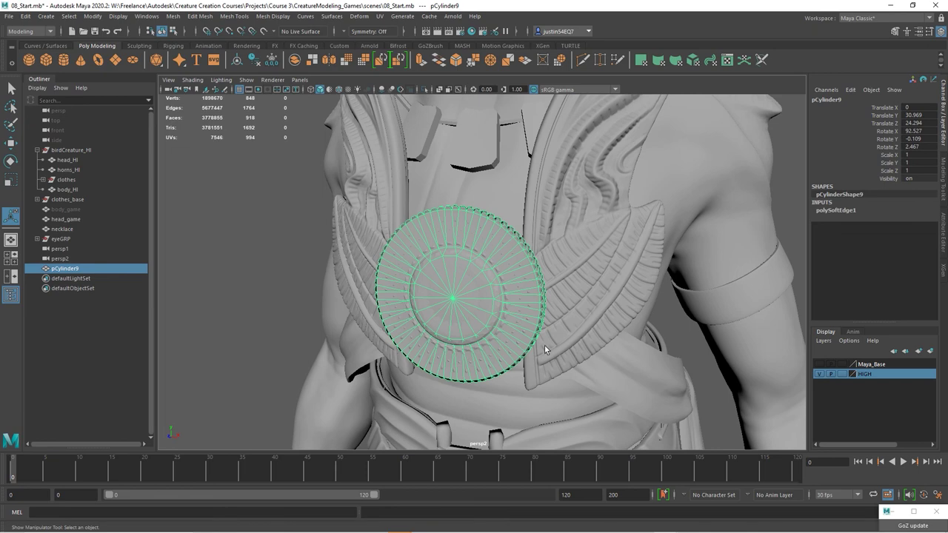
alt+drag(661, 357, 618, 377)
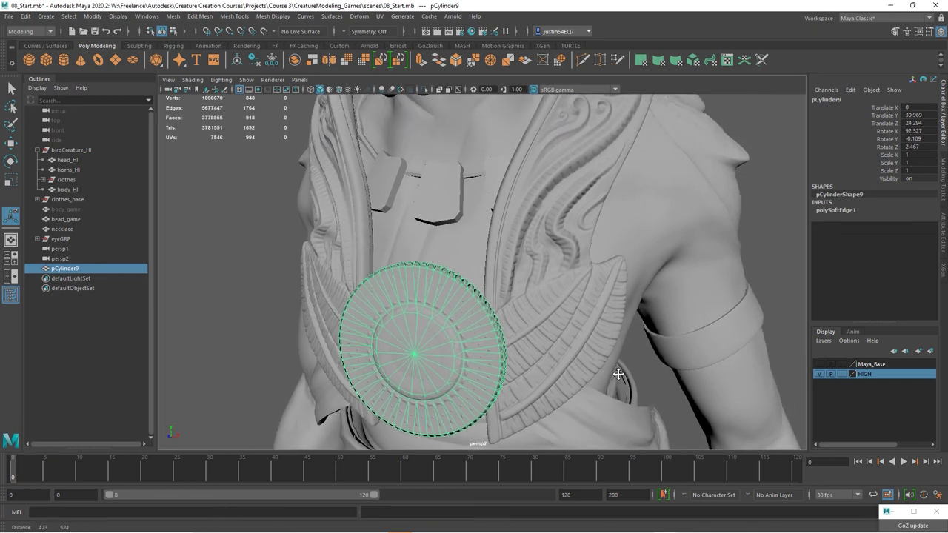
alt+right_drag(617, 377, 530, 319)
alt+middle_drag(530, 318, 570, 374)
alt+drag(570, 374, 485, 355)
alt+right_drag(485, 356, 593, 323)
alt+drag(593, 323, 565, 222)
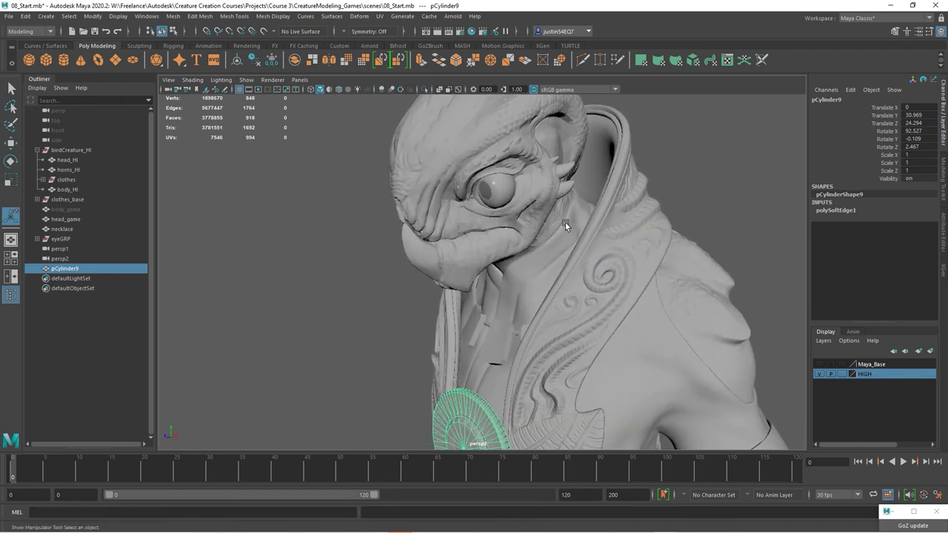